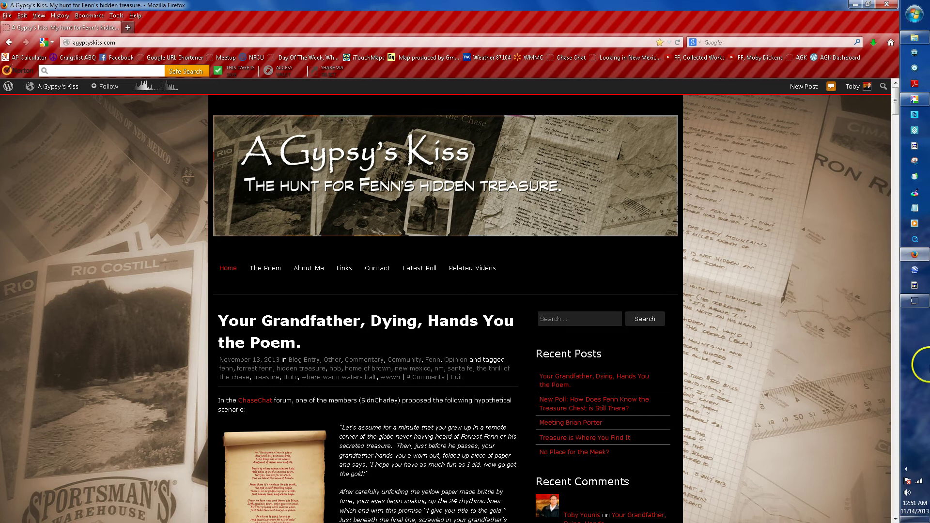
# Step: Open the GMap4 resource from the Related Links section of the A Gypsy's Kiss blog
pyautogui.scroll(-10, 782, 367)
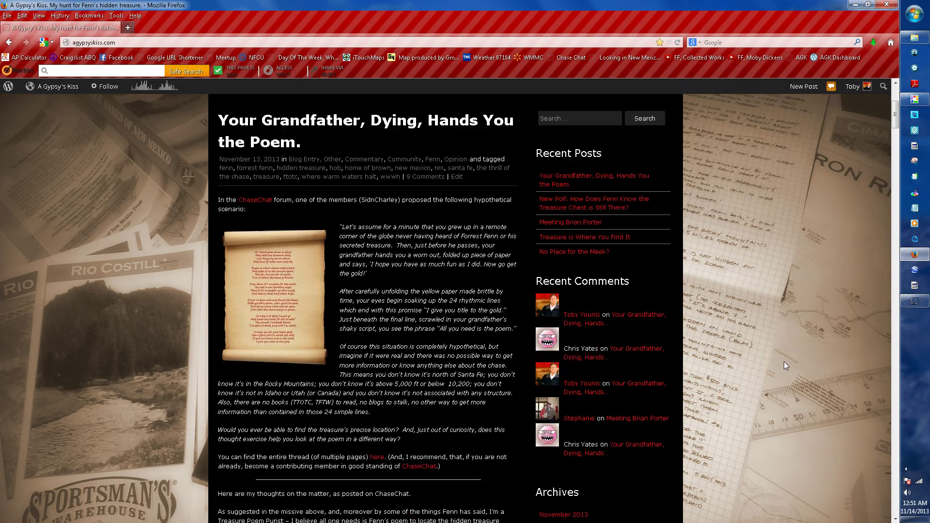
pyautogui.scroll(-7, 784, 364)
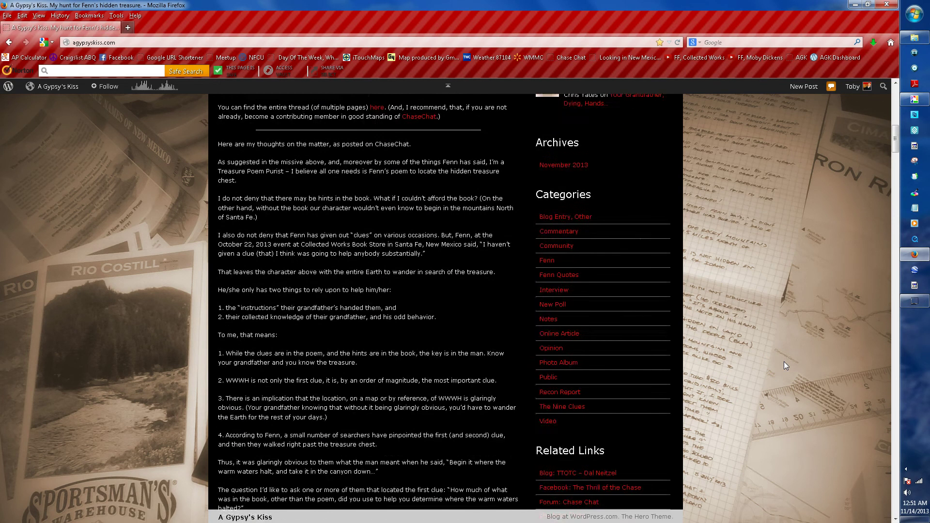
pyautogui.scroll(-1, 783, 365)
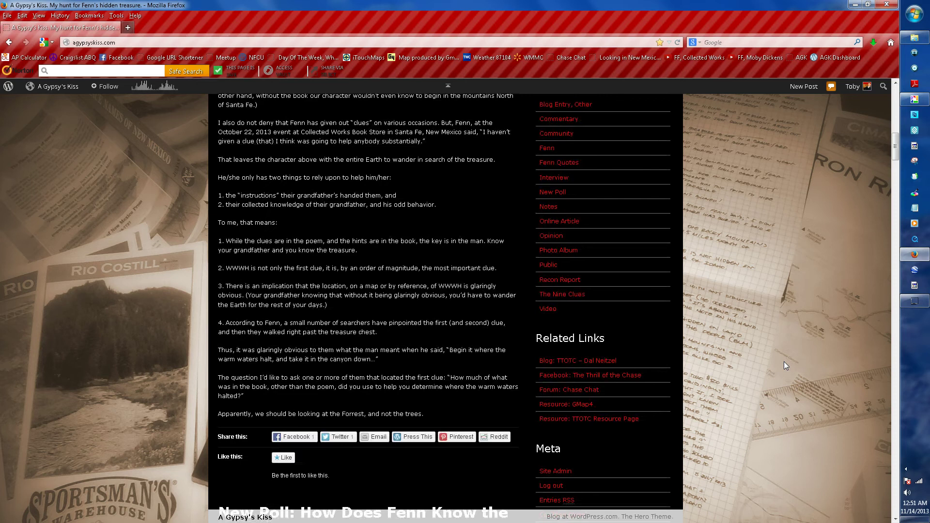
pyautogui.click(567, 410)
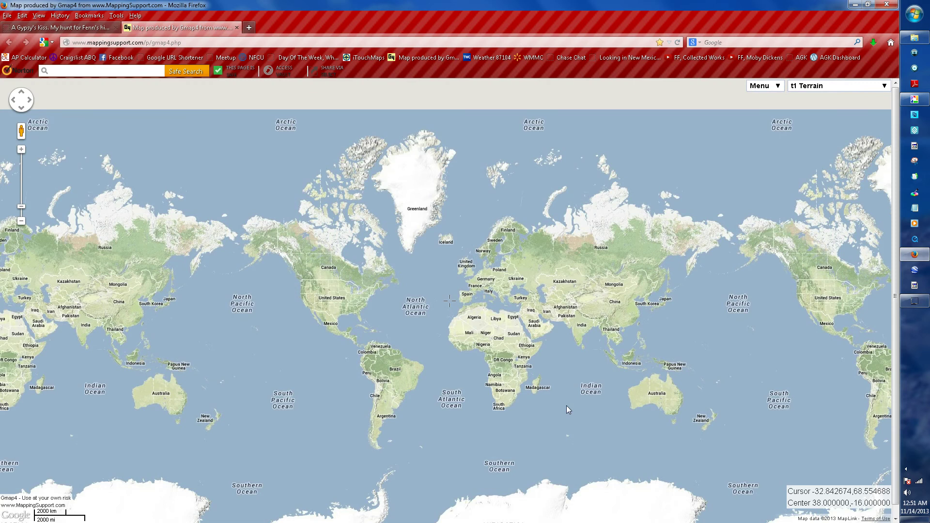
# Step: Search Google for gmap4 in a new browser page and start the map viewer from the Gmap4 homepage
pyautogui.click(250, 30)
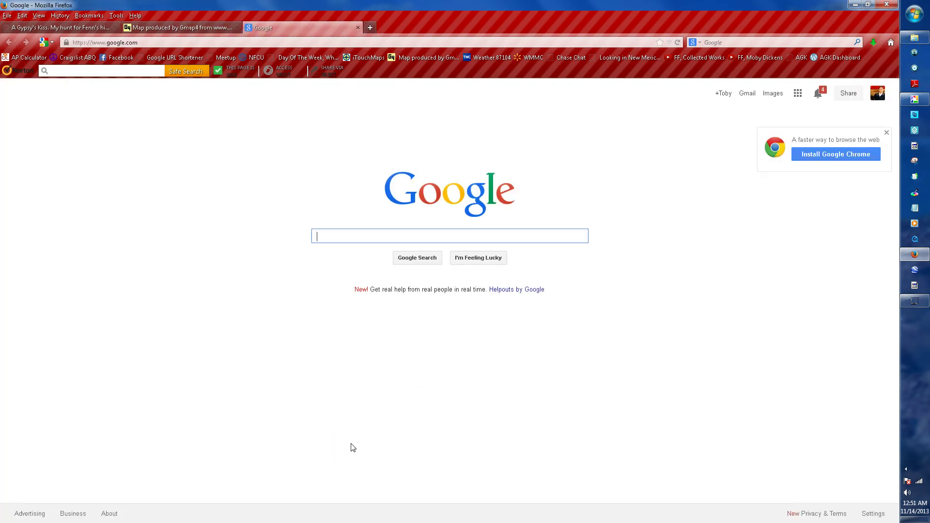
pyautogui.write('gmap4')
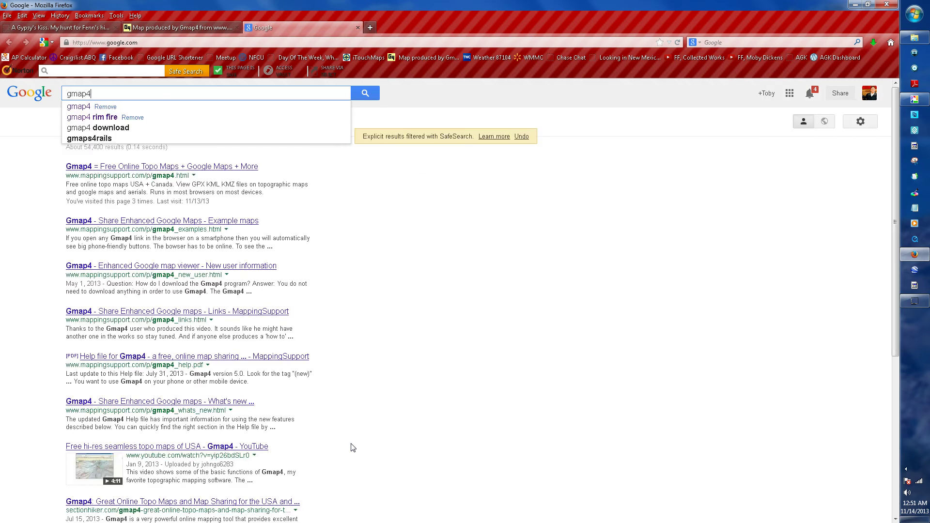
pyautogui.press('Return')
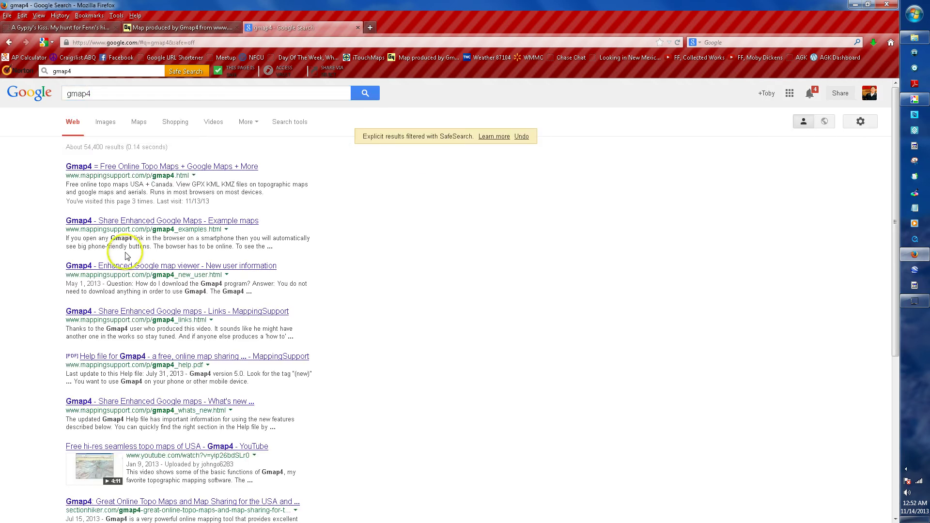
pyautogui.click(145, 168)
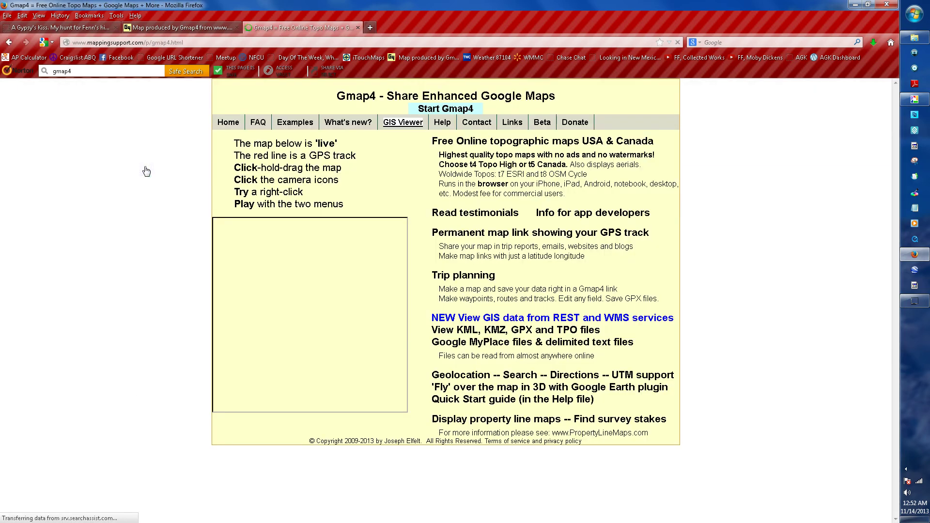
pyautogui.click(452, 110)
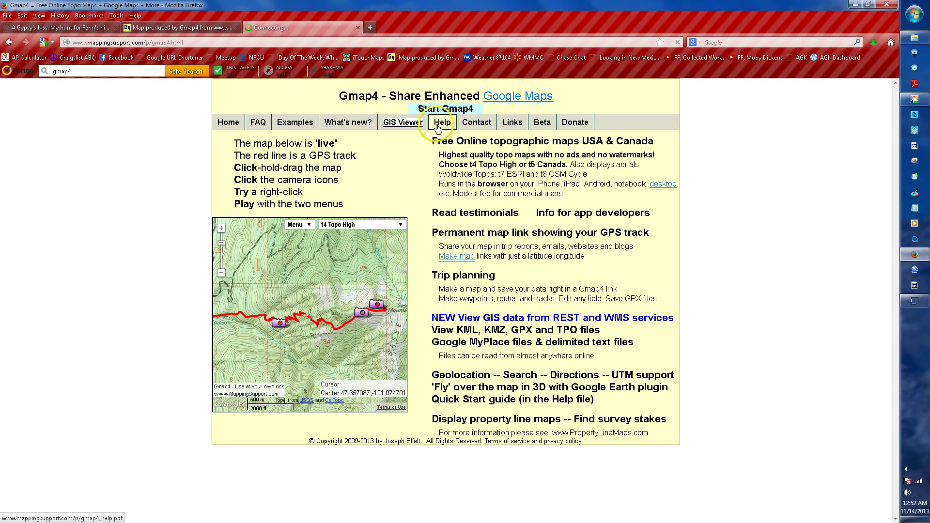
# Step: Return to the Gmap4 map that was opened from the blog link
pyautogui.click(128, 70)
pyautogui.click(188, 28)
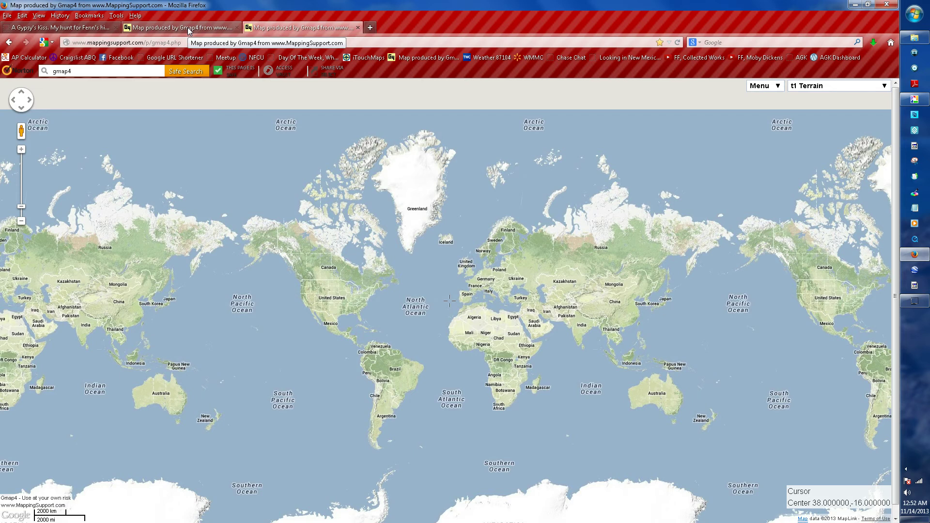
pyautogui.click(188, 27)
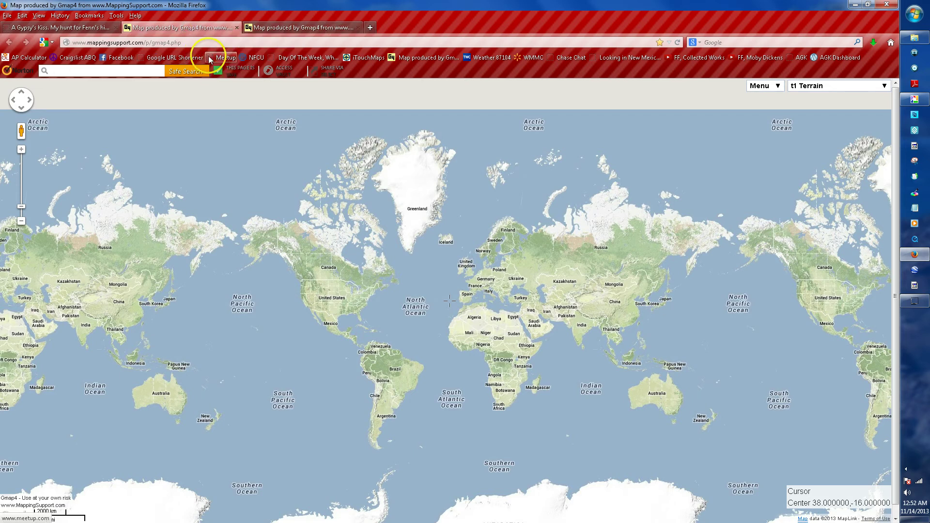
pyautogui.click(707, 140)
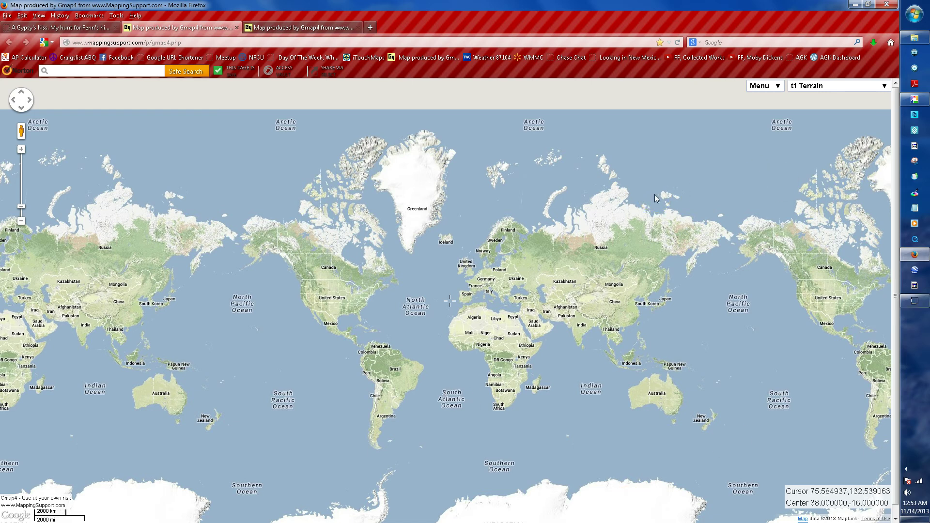
# Step: Examine the latitude/longitude, UTM and off choices for the coordinate display, and close the options
pyautogui.click(777, 88)
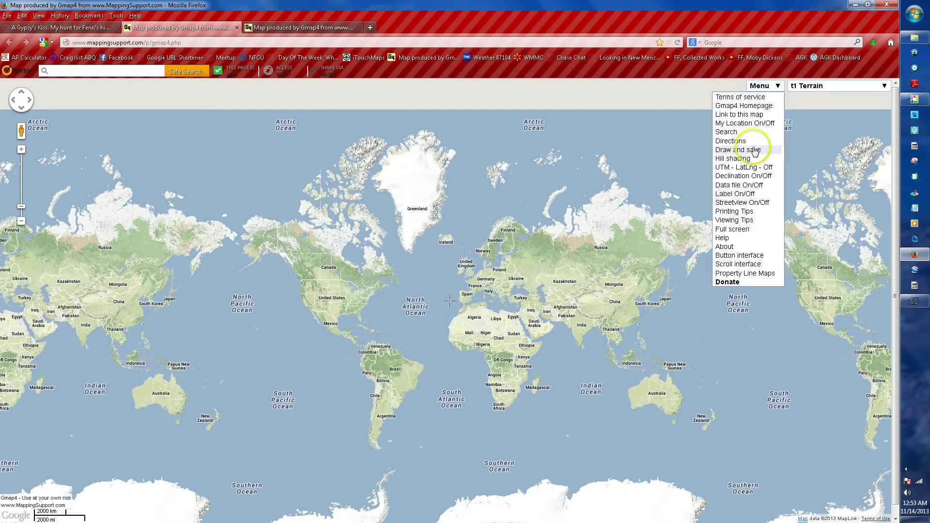
pyautogui.click(754, 168)
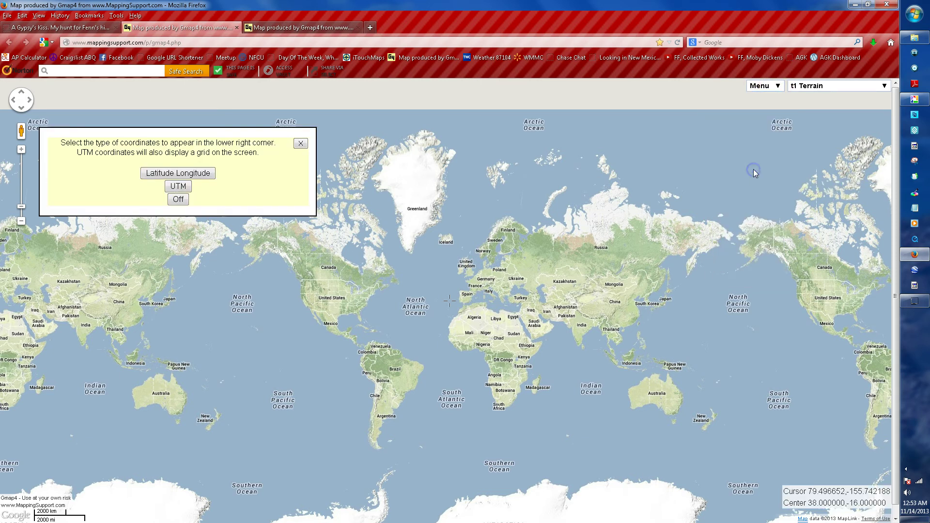
pyautogui.click(180, 188)
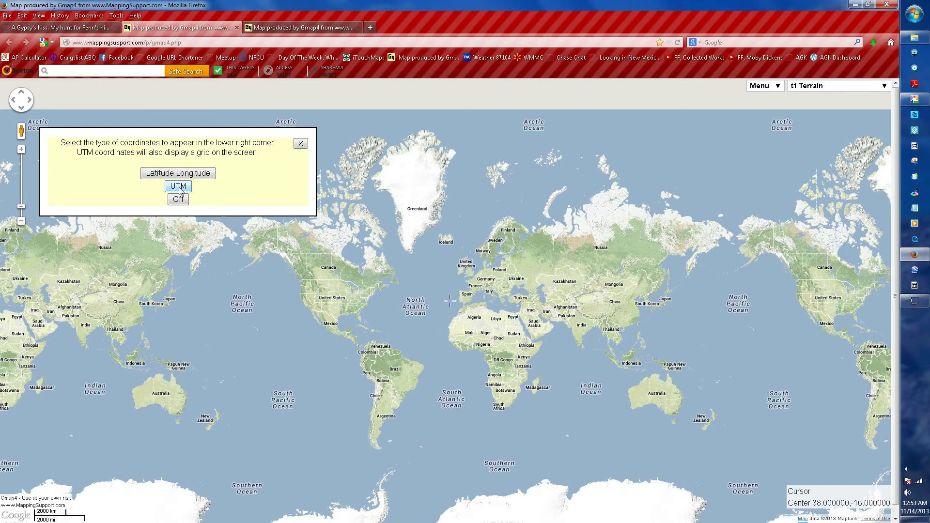
pyautogui.click(179, 188)
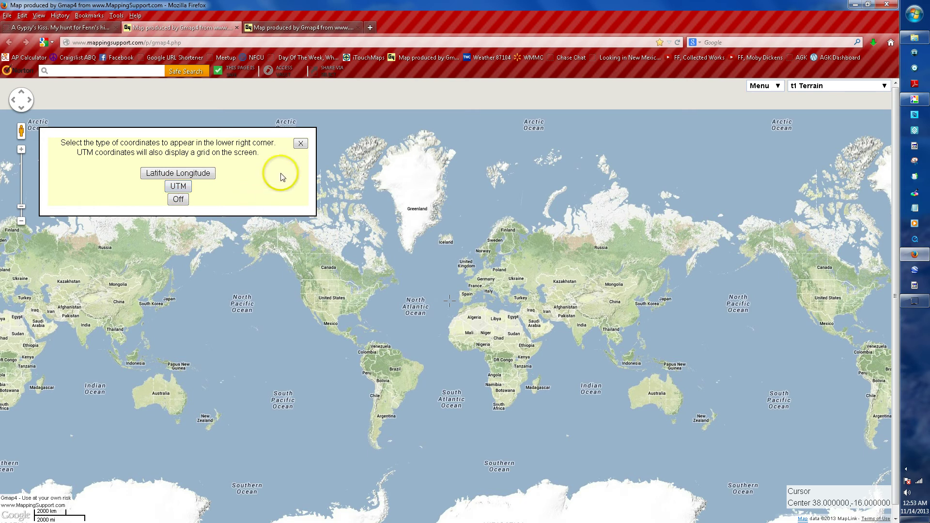
pyautogui.click(300, 145)
pyautogui.click(300, 144)
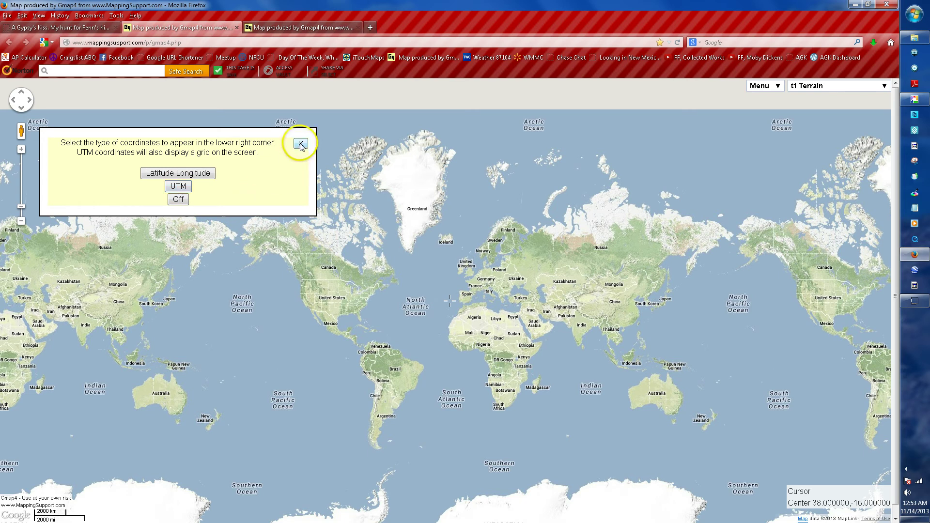
pyautogui.click(300, 144)
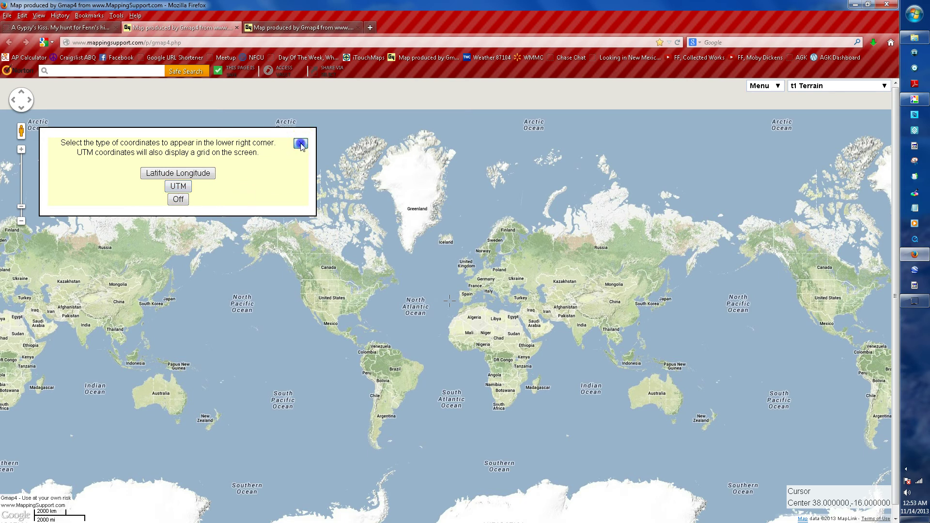
pyautogui.click(483, 319)
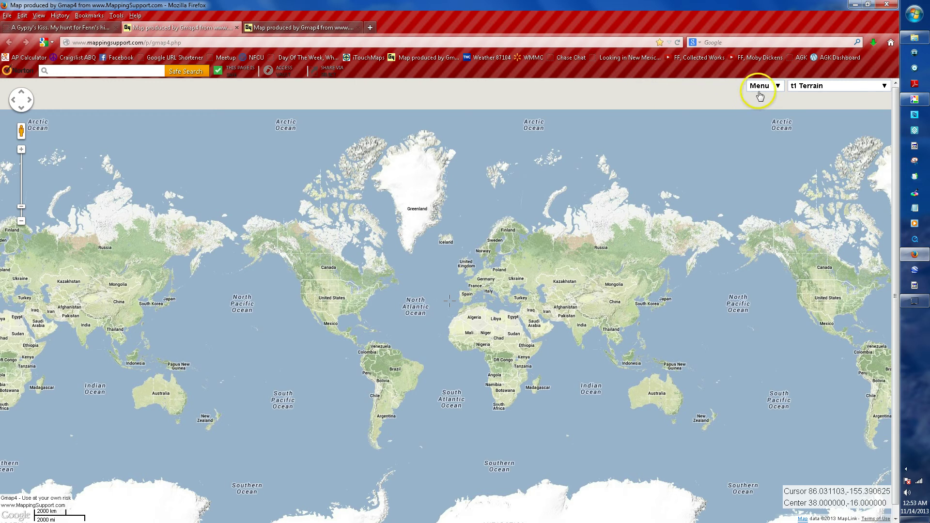
# Step: Choose t1 Topo Google Terrain as the style of the world map
pyautogui.click(776, 87)
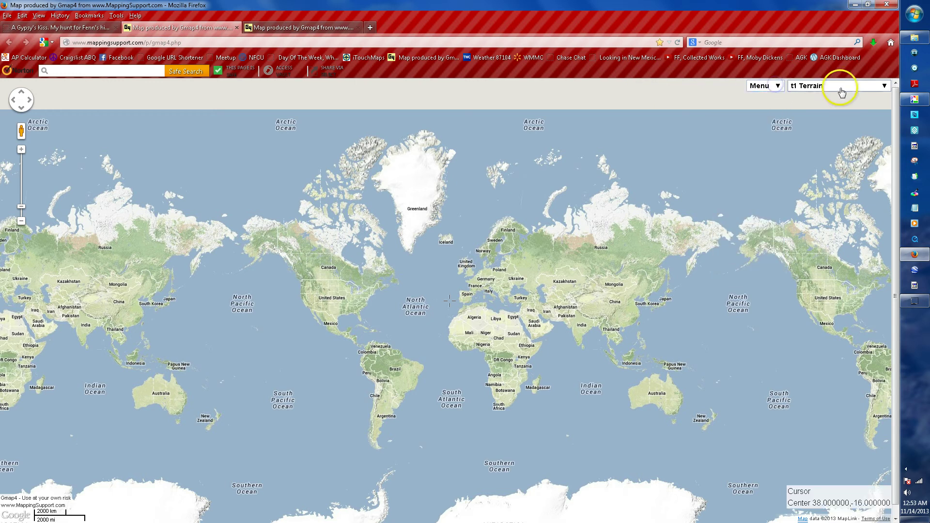
pyautogui.click(855, 90)
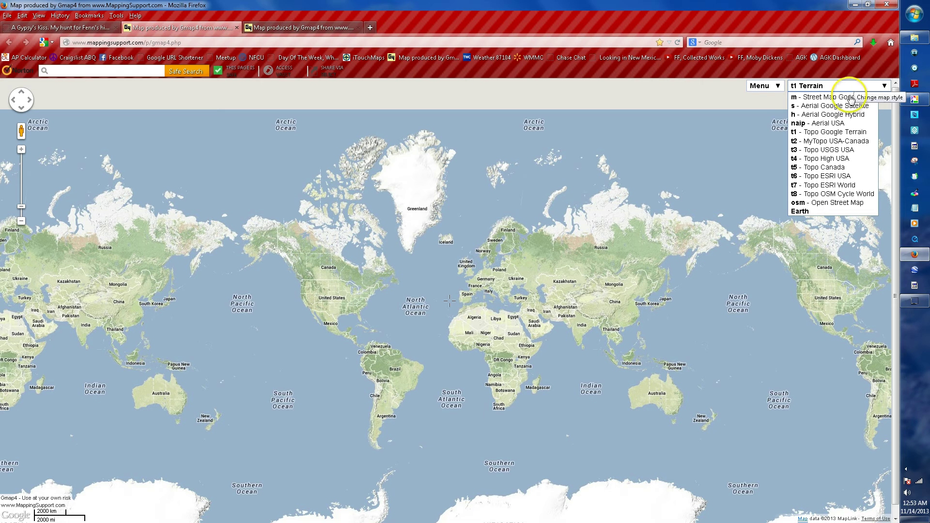
pyautogui.click(844, 132)
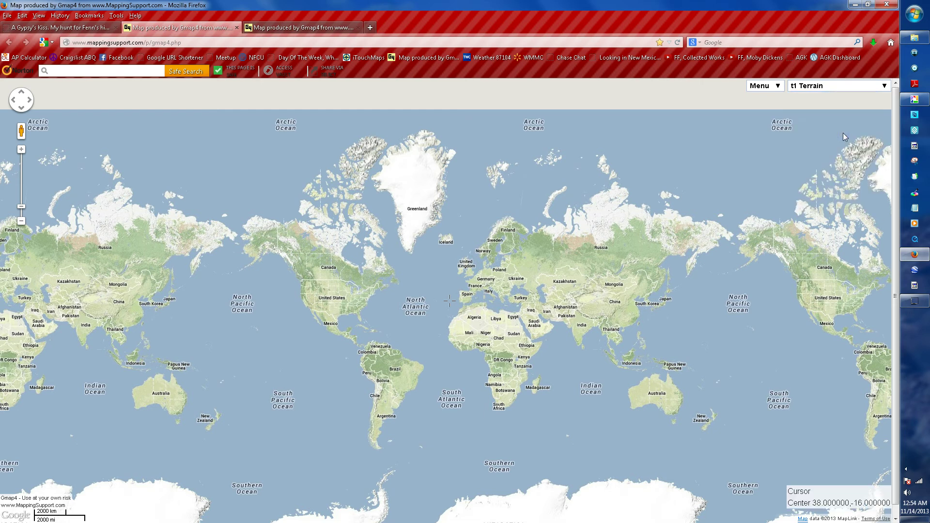
# Step: Search the map for "eagle nest lake, nm, usa" without placing a marker
pyautogui.click(778, 87)
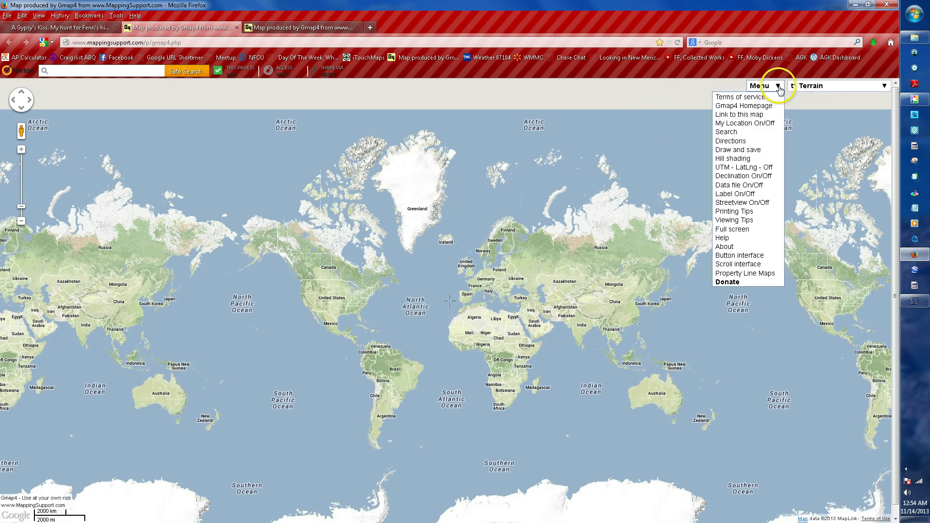
pyautogui.click(729, 132)
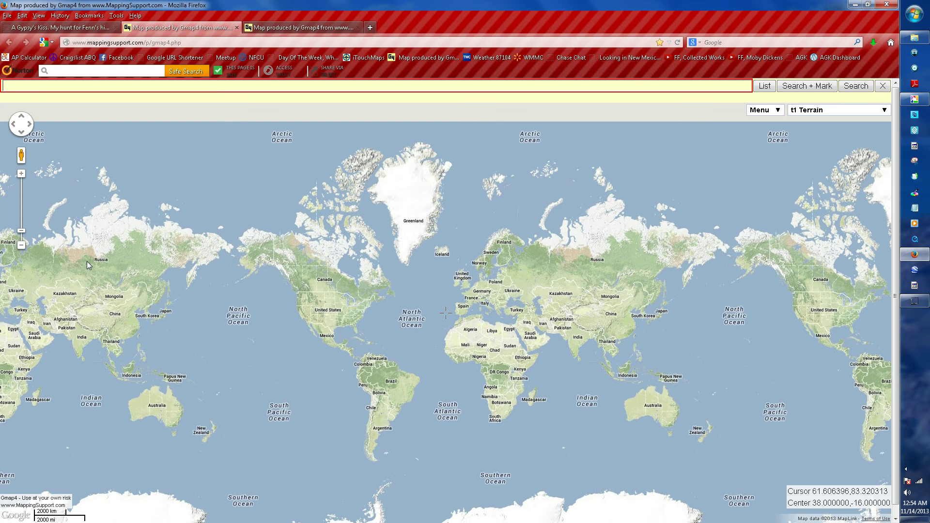
pyautogui.write('eagle nest lake, nm')
pyautogui.press('BackSpace')
pyautogui.write(', usa')
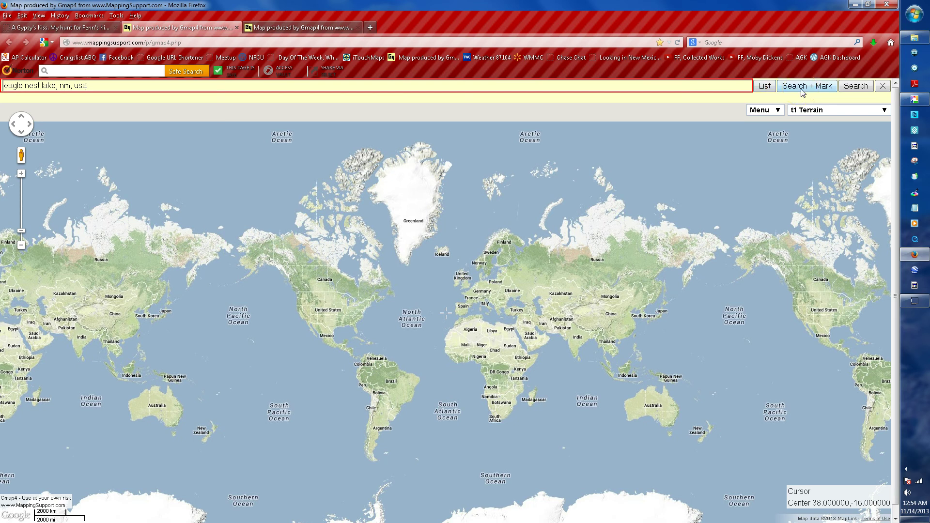
pyautogui.click(851, 89)
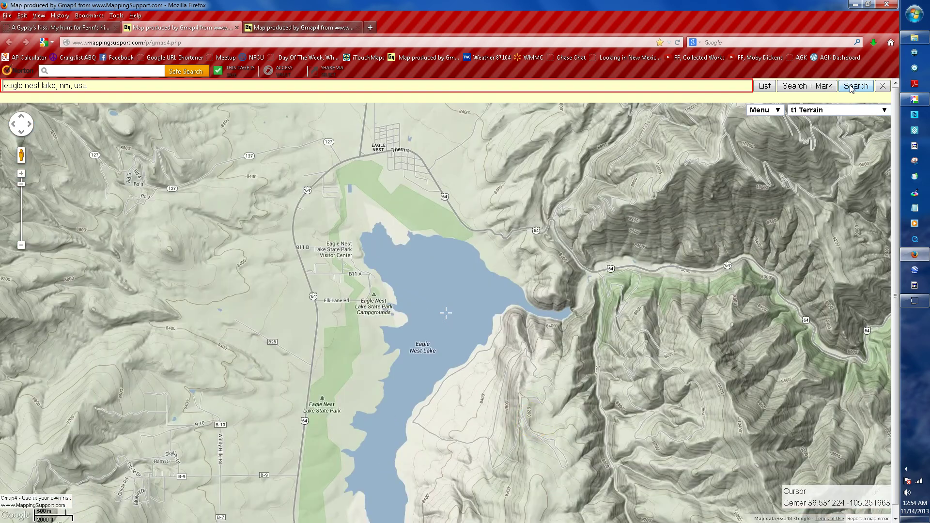
pyautogui.click(488, 417)
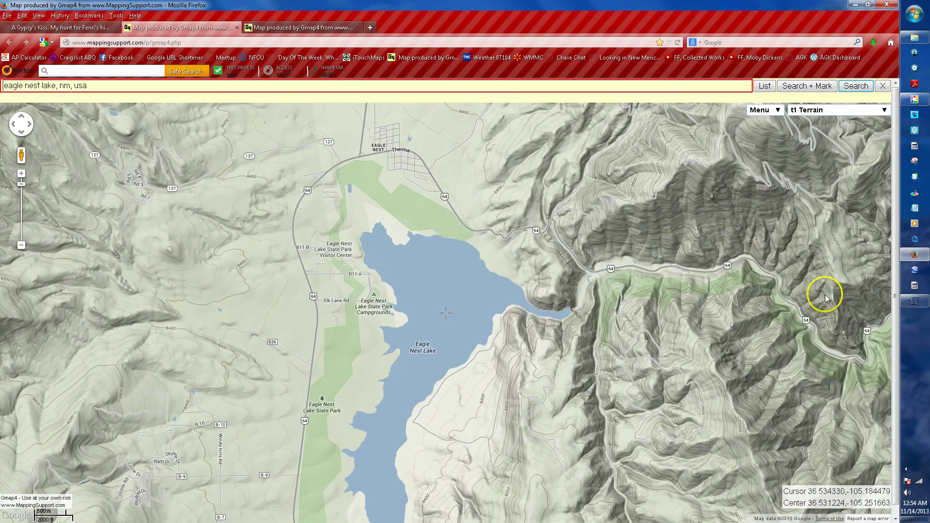
# Step: View Eagle Nest Lake in the Street Map Google and Aerial Google Satellite styles
pyautogui.click(826, 114)
pyautogui.click(828, 126)
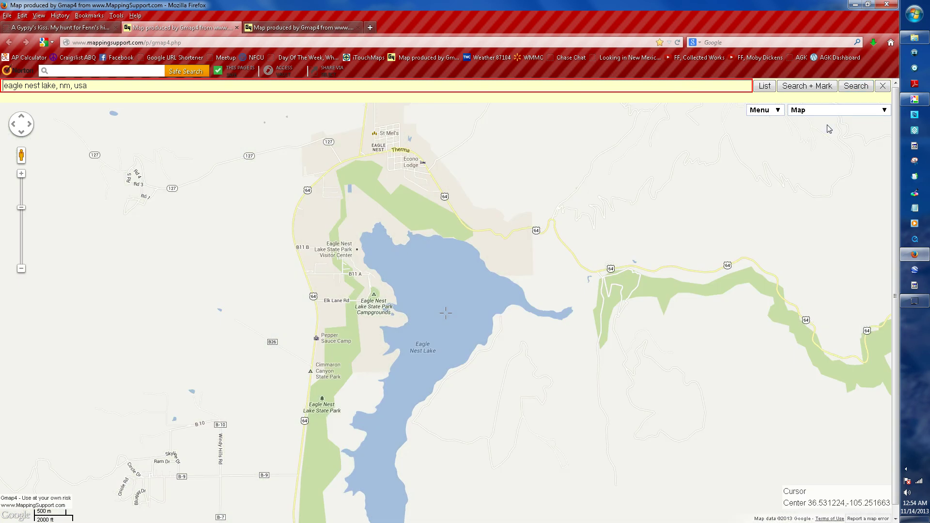
pyautogui.click(833, 114)
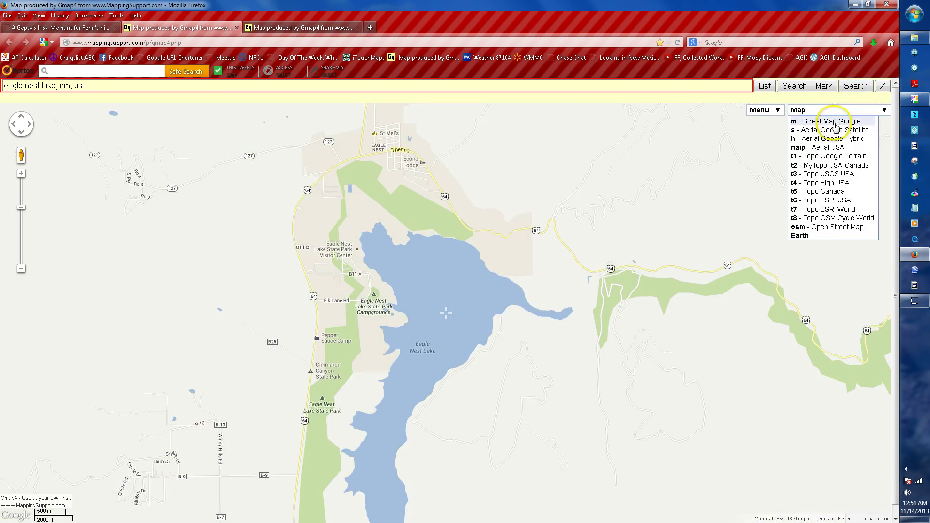
pyautogui.click(830, 130)
# Step: View Eagle Nest Lake in the Aerial Google Hybrid and NAIP Aerial USA styles
pyautogui.click(827, 111)
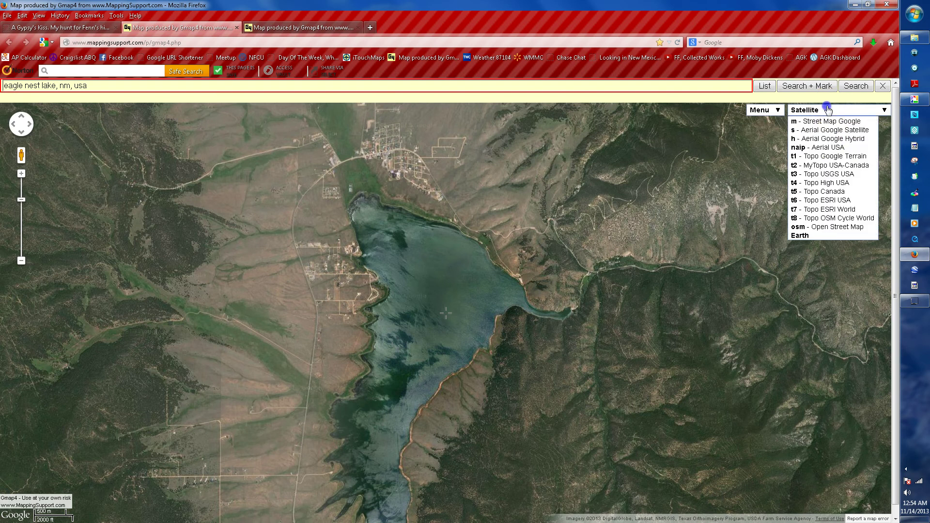
pyautogui.click(830, 139)
pyautogui.click(826, 110)
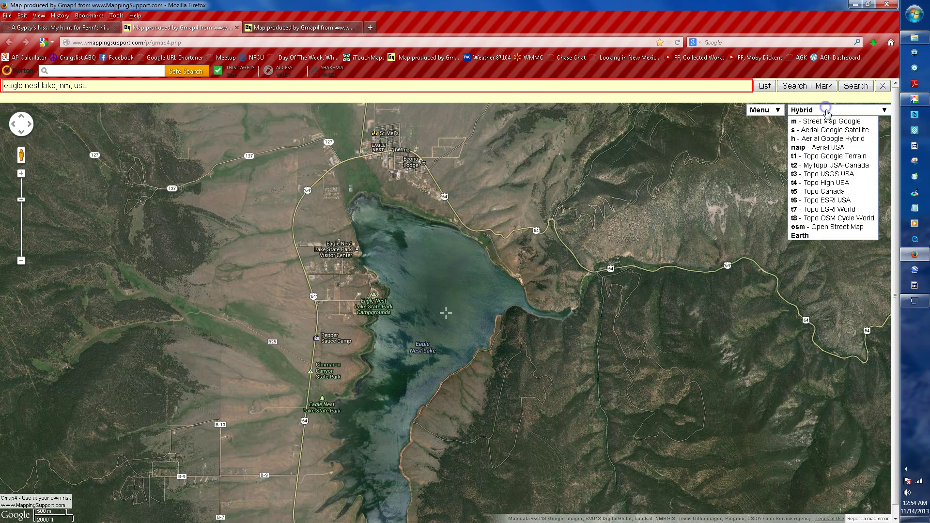
pyautogui.click(827, 149)
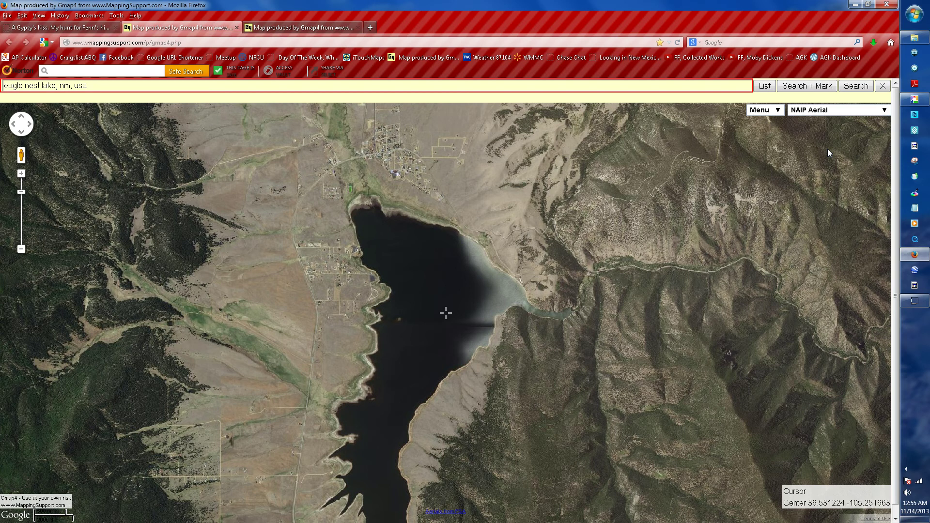
# Step: Switch the lake map to t1 Topo Google Terrain and enlarge it by one zoom level
pyautogui.click(816, 111)
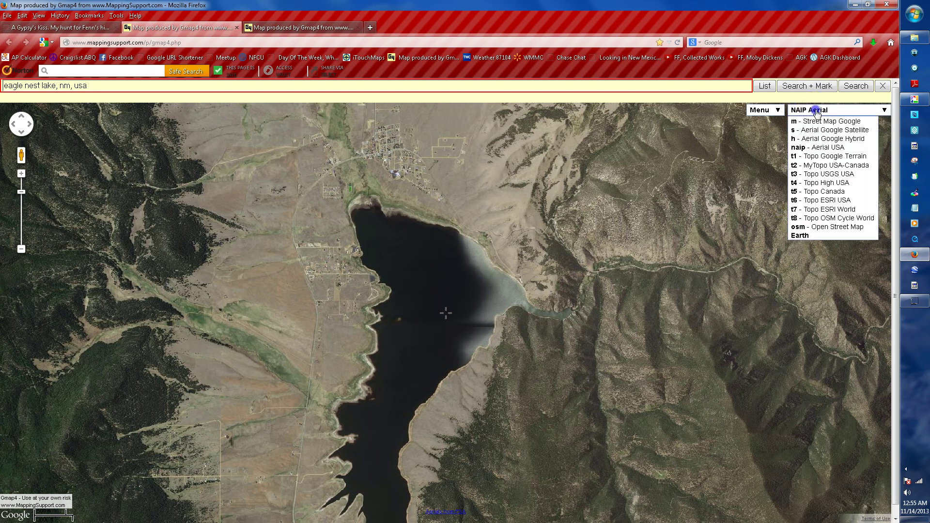
pyautogui.click(823, 158)
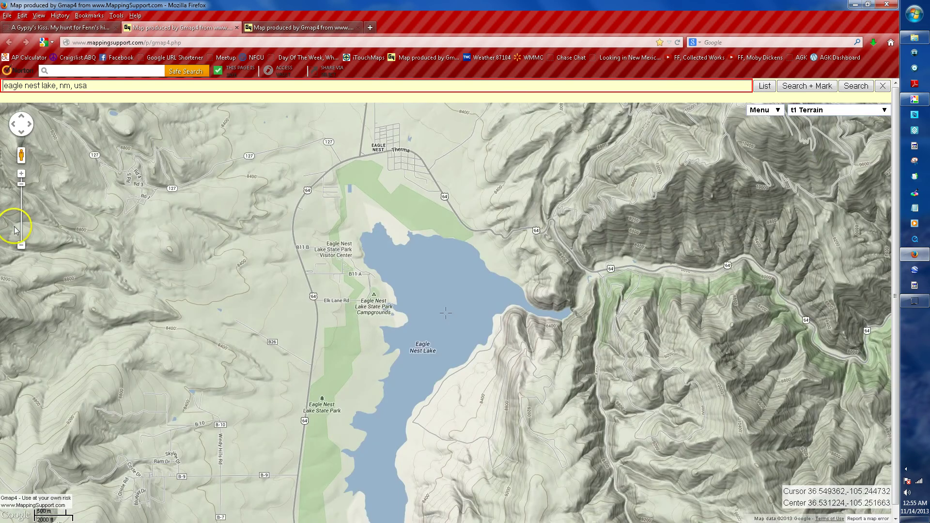
pyautogui.click(21, 175)
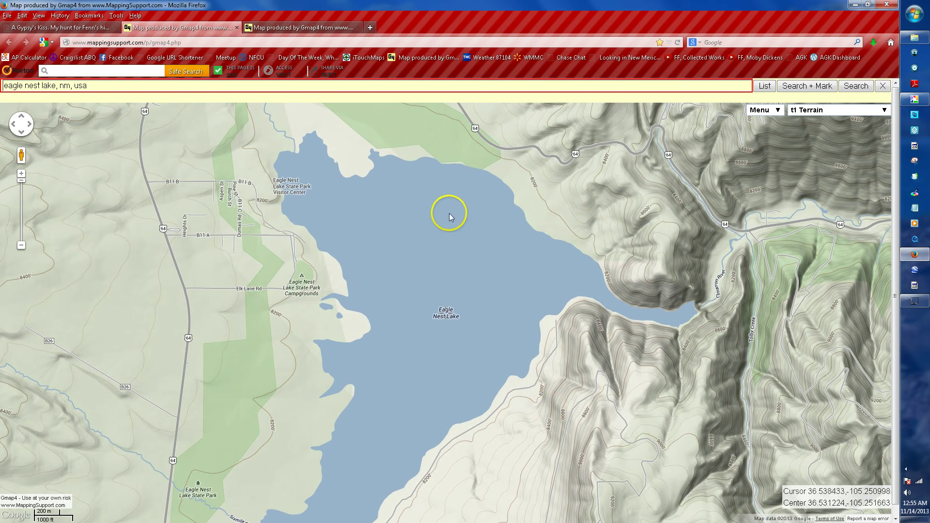
# Step: Compare Eagle Nest Lake in the Street Map Google, Aerial Google Satellite and Aerial Google Hybrid styles
pyautogui.click(822, 110)
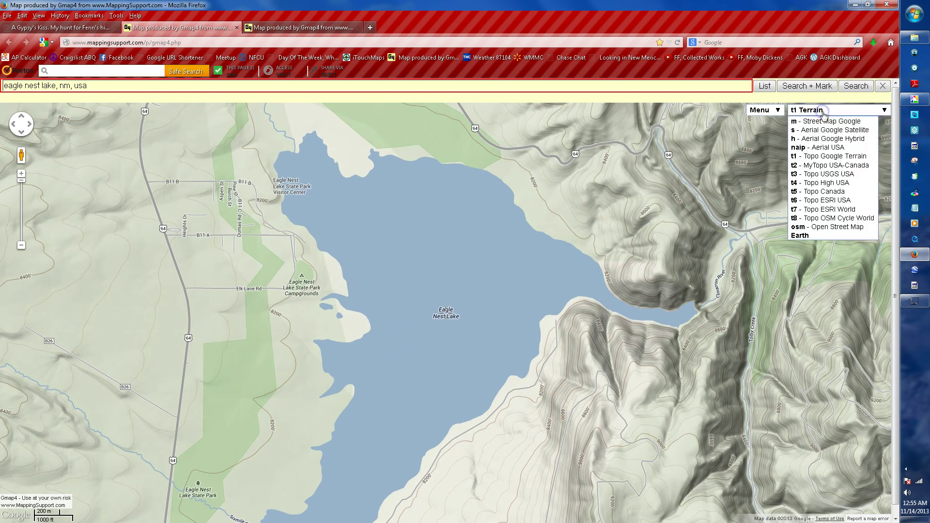
pyautogui.click(823, 124)
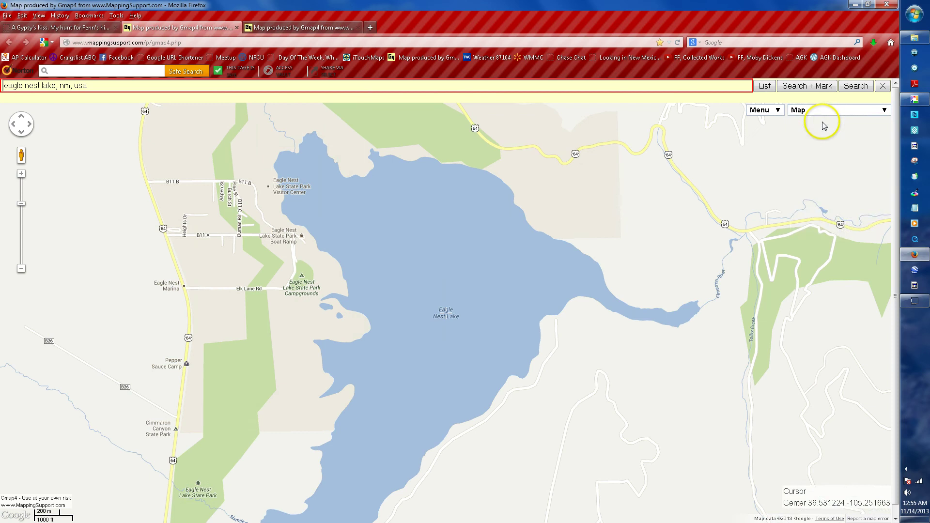
pyautogui.click(821, 113)
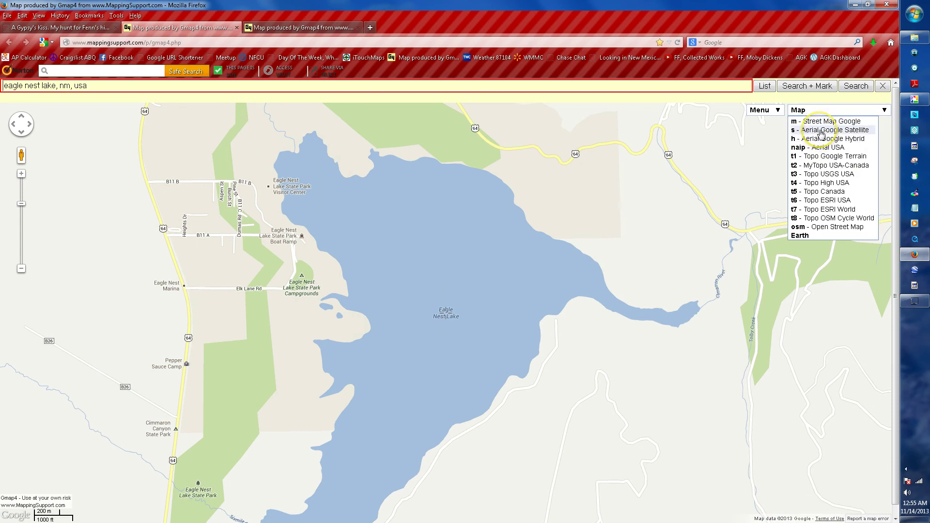
pyautogui.click(819, 130)
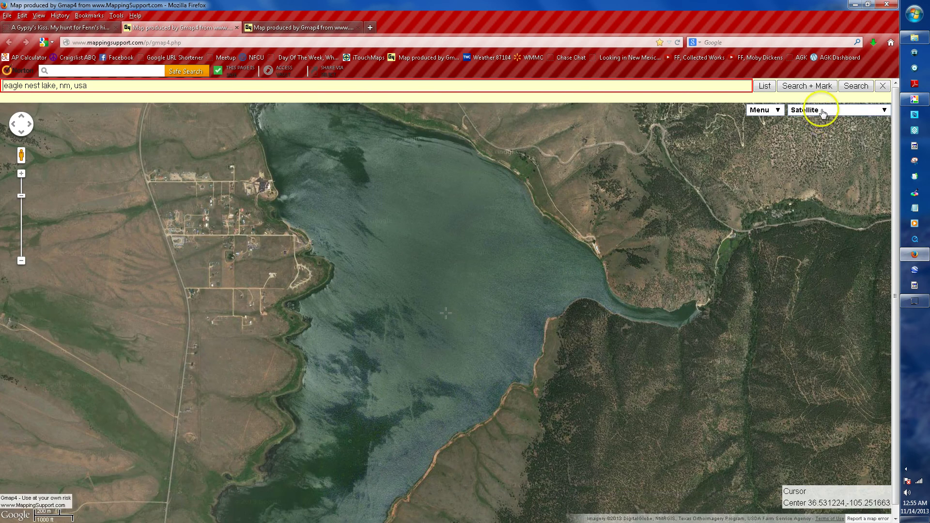
pyautogui.click(821, 112)
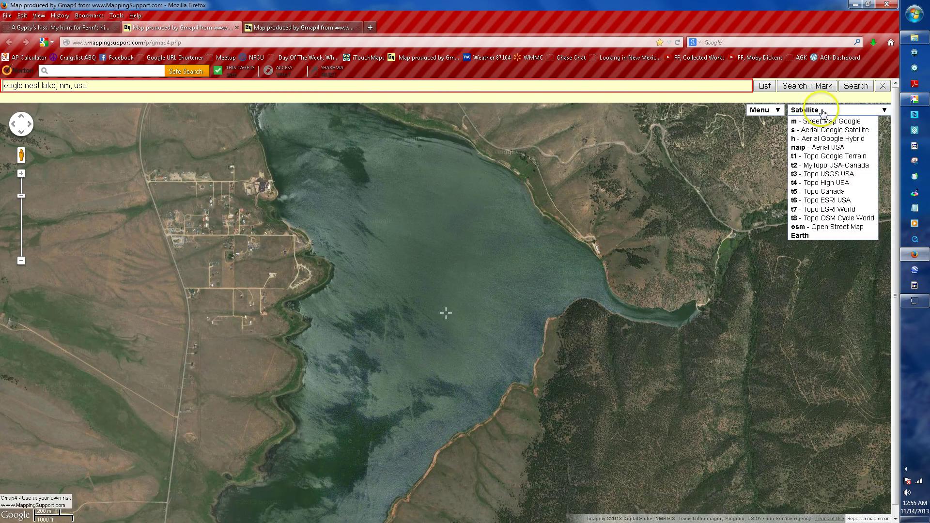
pyautogui.click(824, 141)
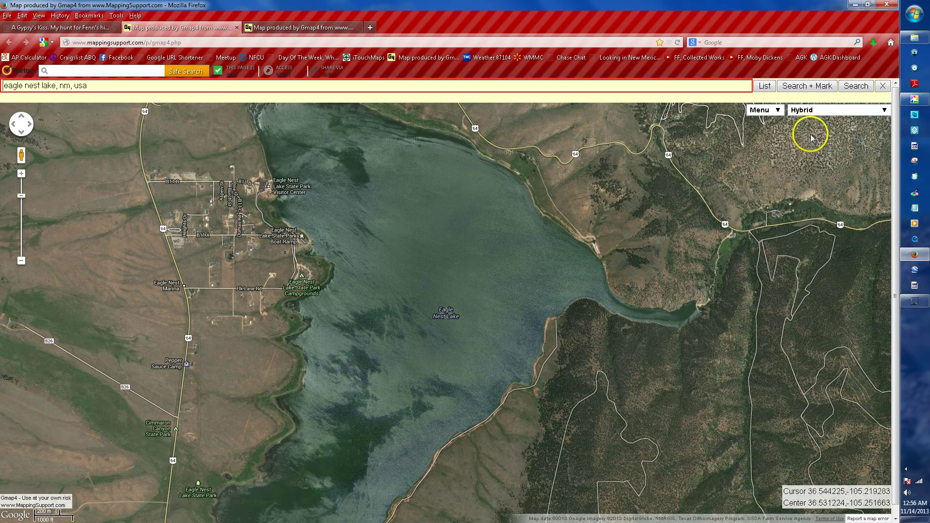
# Step: Switch to t1 Topo Google Terrain and examine the Cimarron River canyon along Highway 64 east of the lake
pyautogui.click(820, 113)
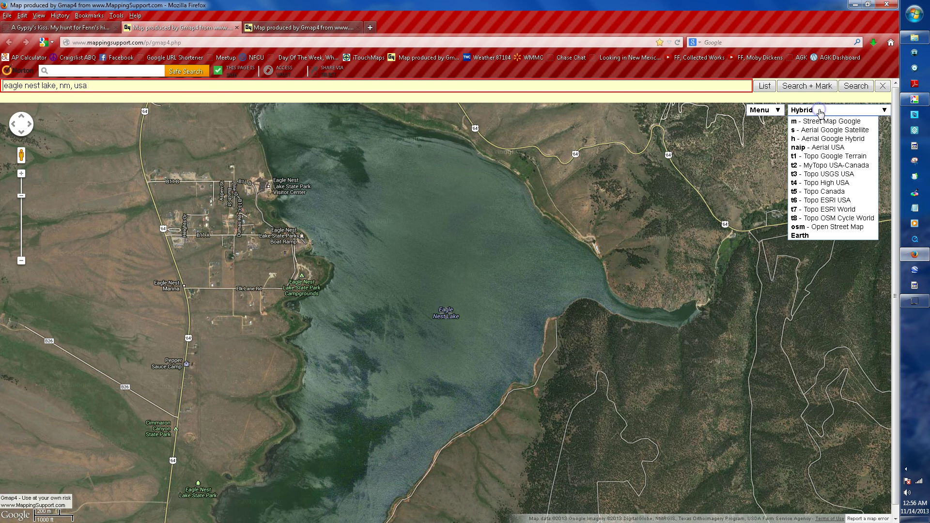
pyautogui.click(824, 161)
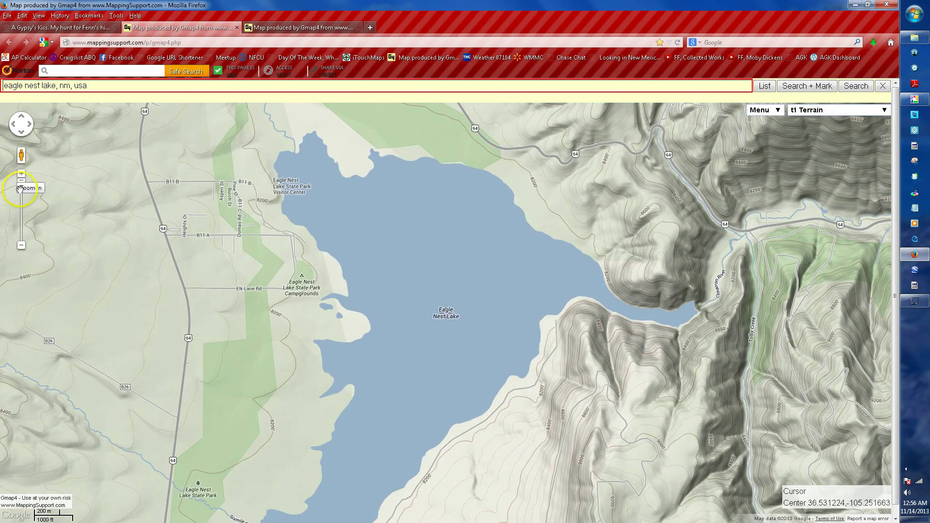
pyautogui.moveTo(495, 290); pyautogui.dragTo(276, 294)
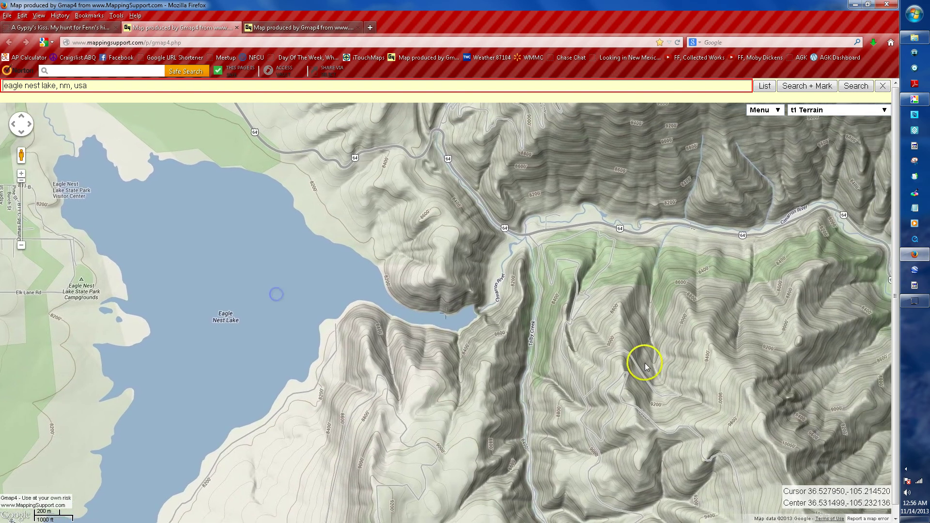
pyautogui.moveTo(644, 359); pyautogui.dragTo(498, 388)
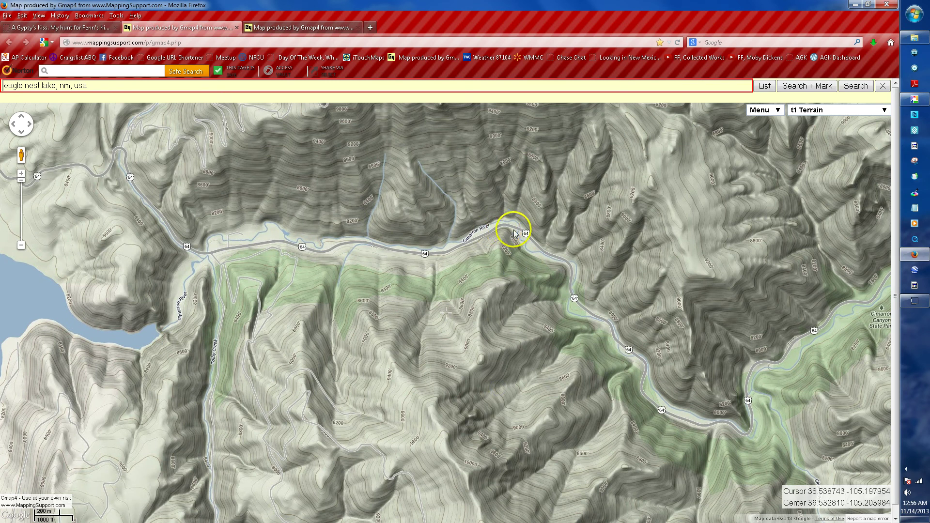
pyautogui.moveTo(528, 307); pyautogui.dragTo(470, 393)
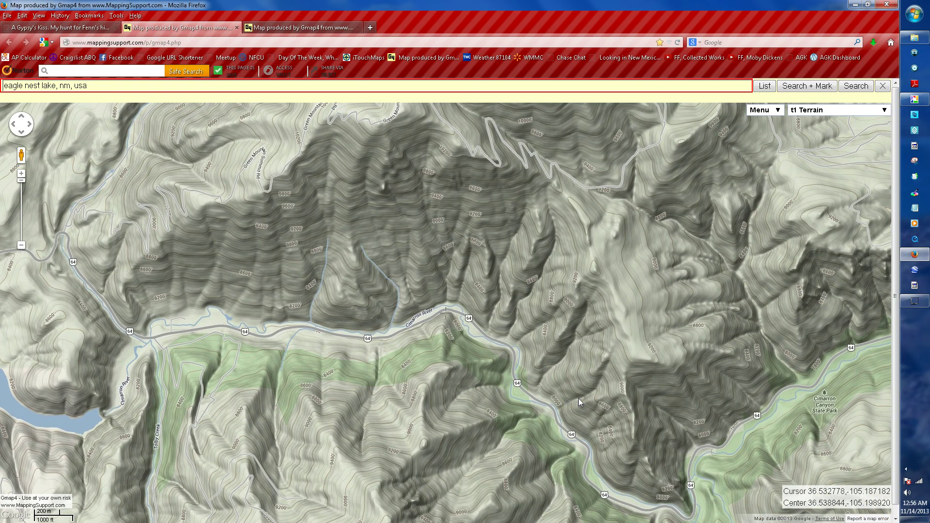
pyautogui.click(363, 261)
pyautogui.click(197, 221)
pyautogui.click(22, 172)
pyautogui.click(784, 242)
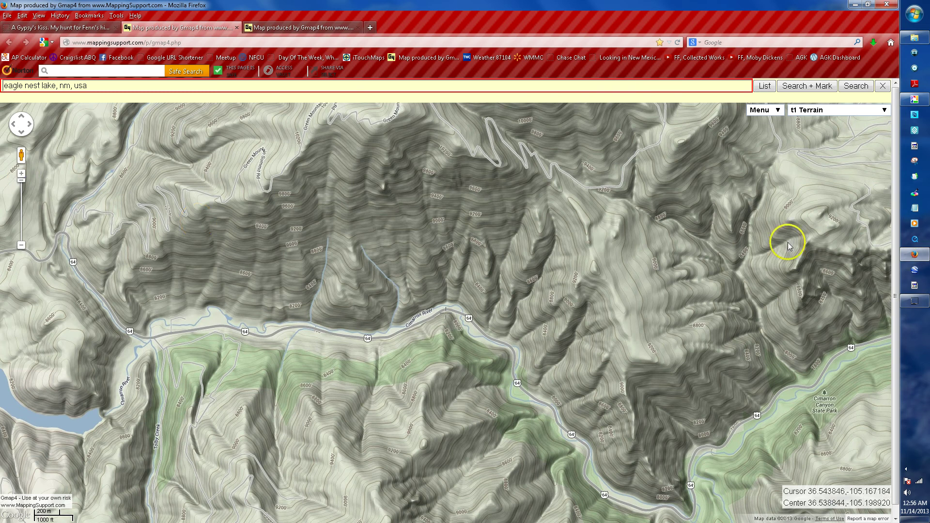
# Step: View the Cimarron River canyon in the Street Map Google, Aerial Google Satellite and Aerial Google Hybrid styles
pyautogui.click(828, 111)
pyautogui.click(827, 121)
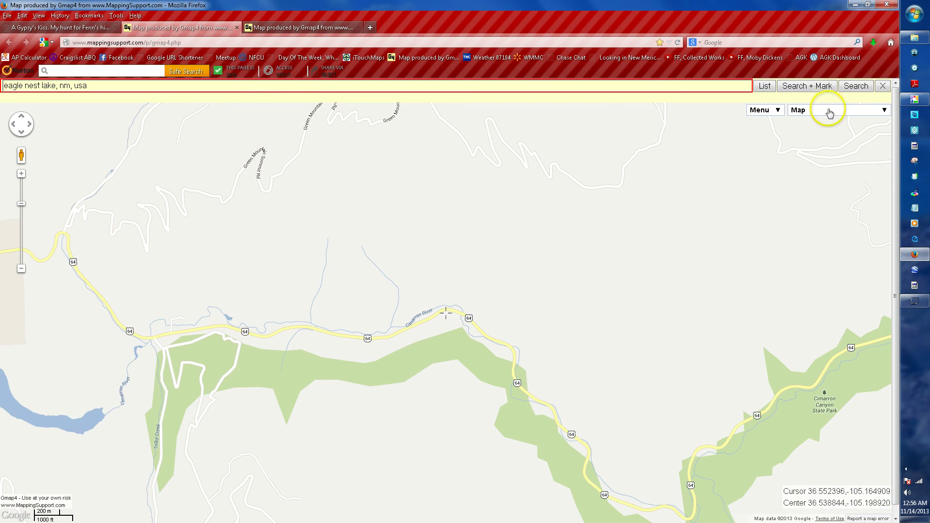
pyautogui.click(826, 110)
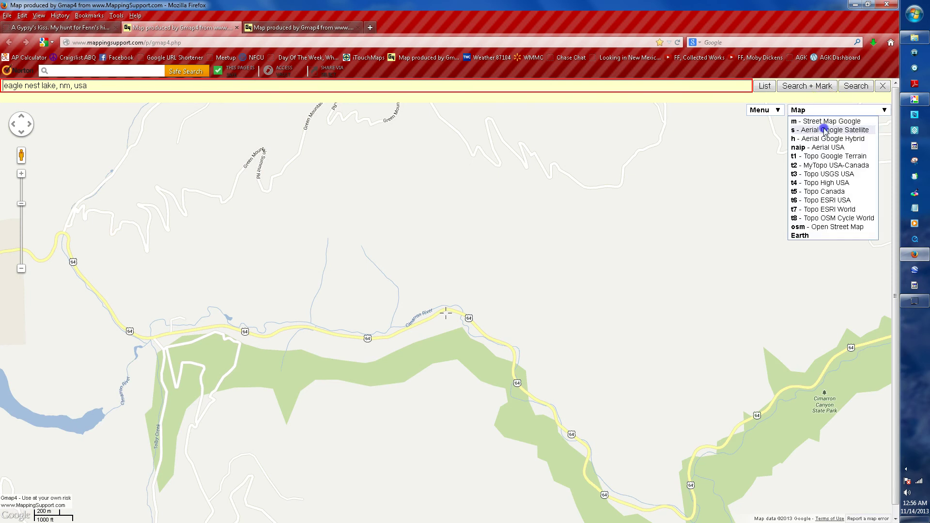
pyautogui.click(825, 130)
pyautogui.click(824, 110)
pyautogui.click(824, 139)
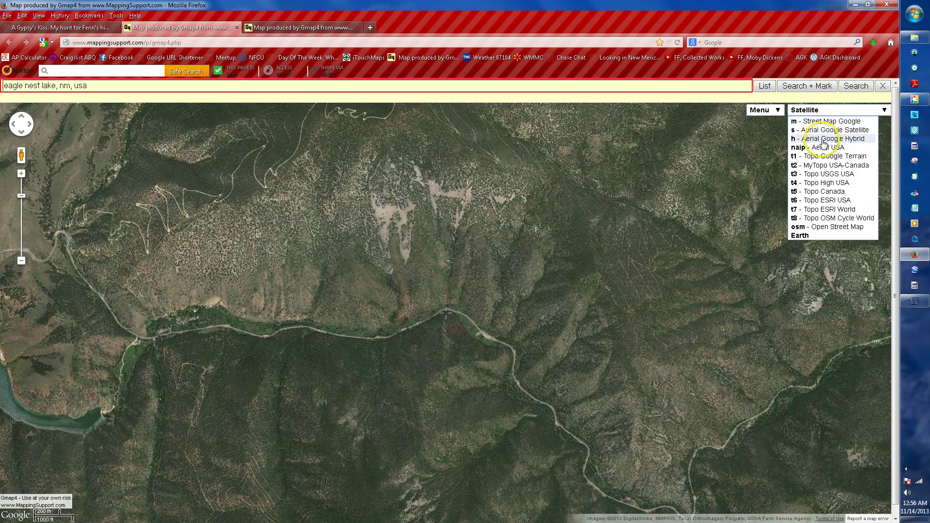
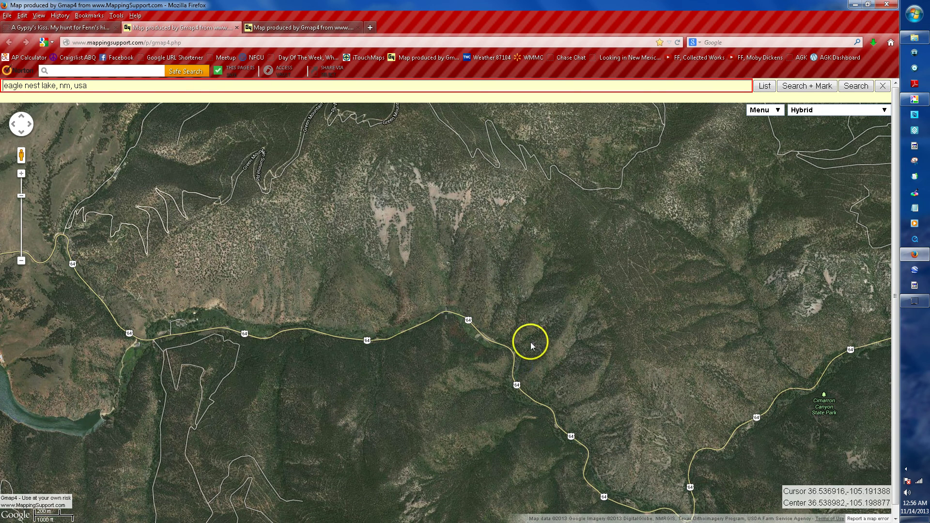
# Step: Show the canyon in t1 Topo Google Terrain and return it to Aerial Google Hybrid for comparison
pyautogui.click(829, 110)
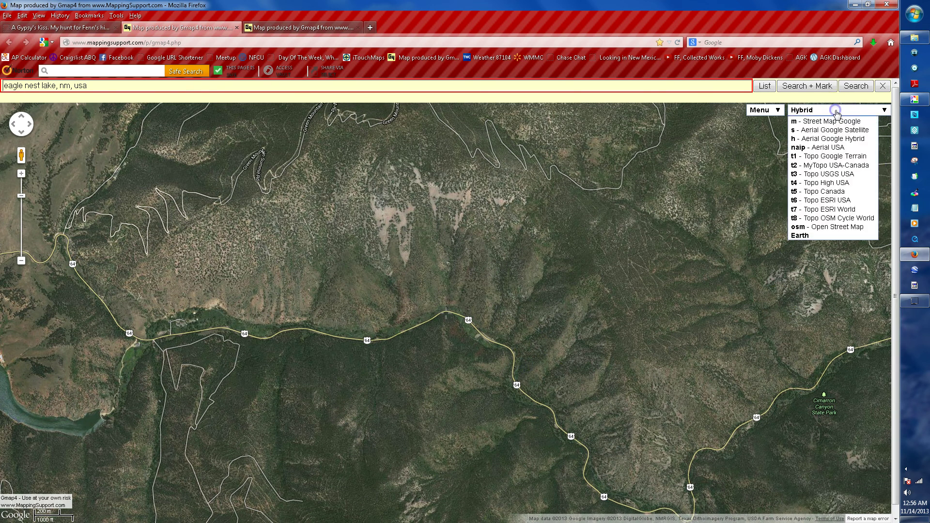
pyautogui.click(829, 156)
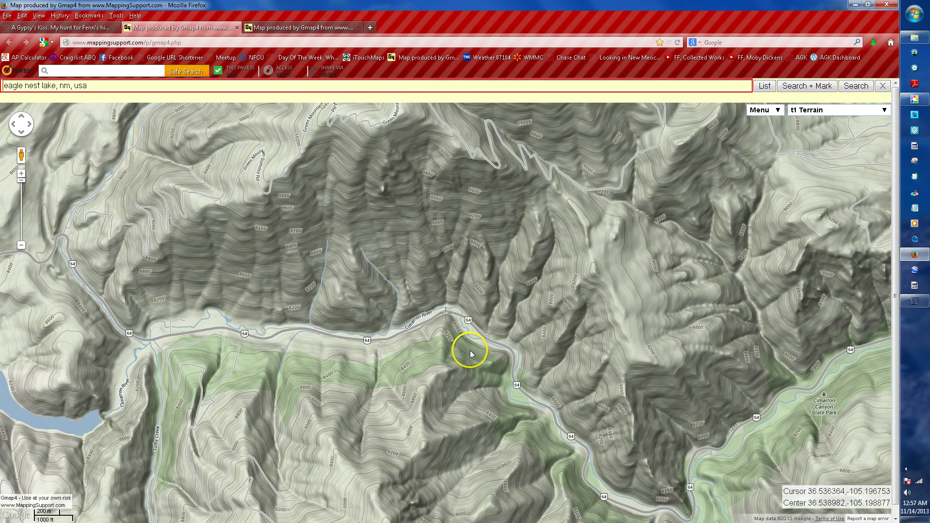
pyautogui.click(847, 111)
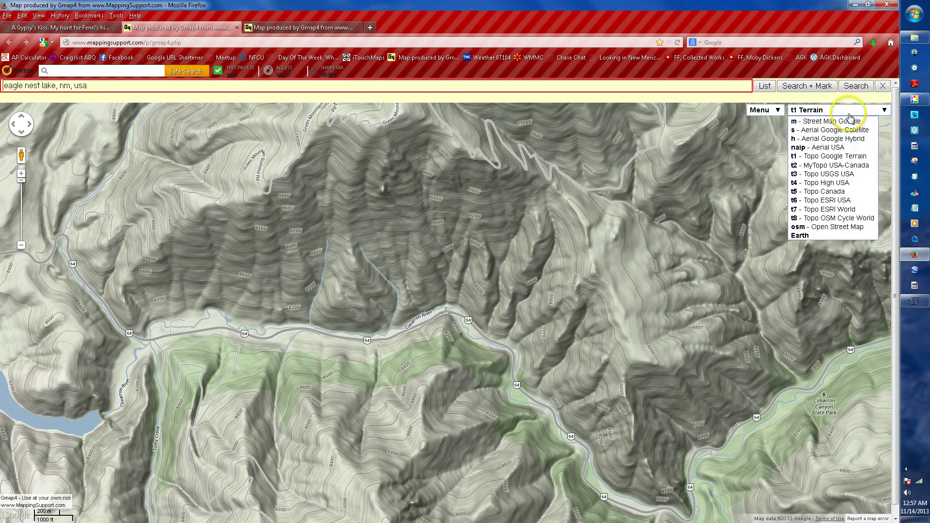
pyautogui.click(841, 139)
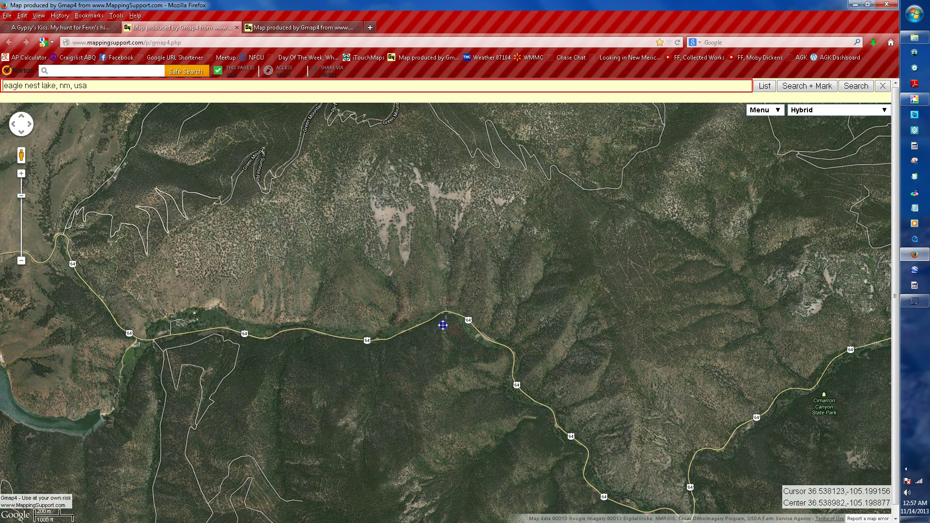
# Step: Enlarge the Hybrid map by three zoom levels and inspect the Highway 64 bend beside the river
pyautogui.moveTo(442, 325); pyautogui.dragTo(442, 325)
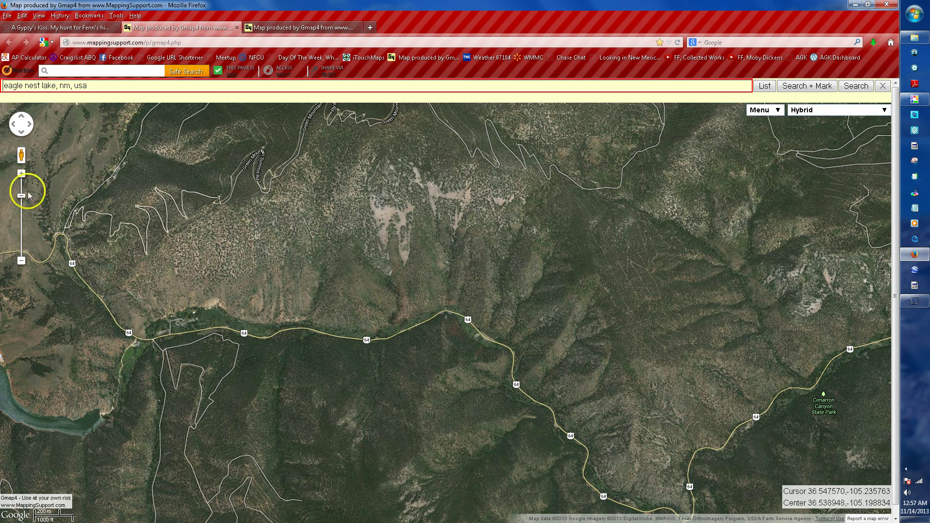
pyautogui.click(21, 174)
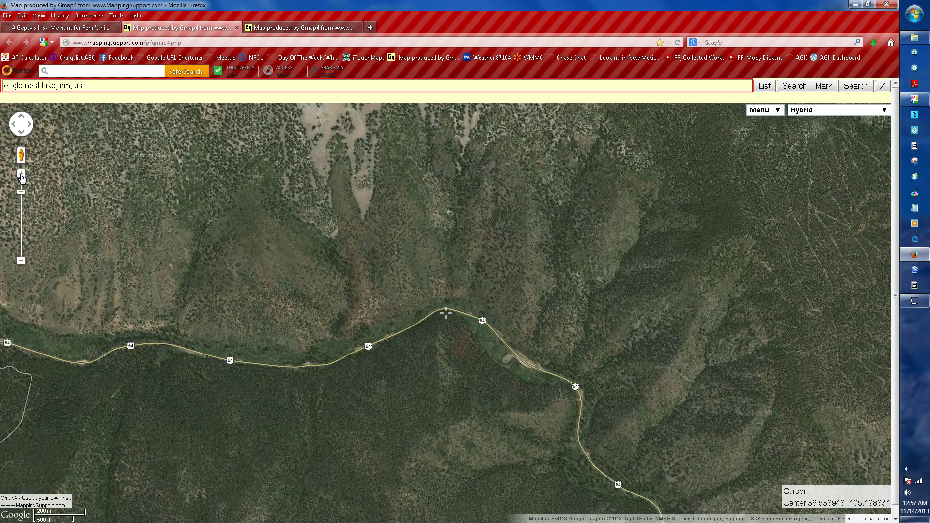
pyautogui.click(21, 173)
pyautogui.click(21, 173)
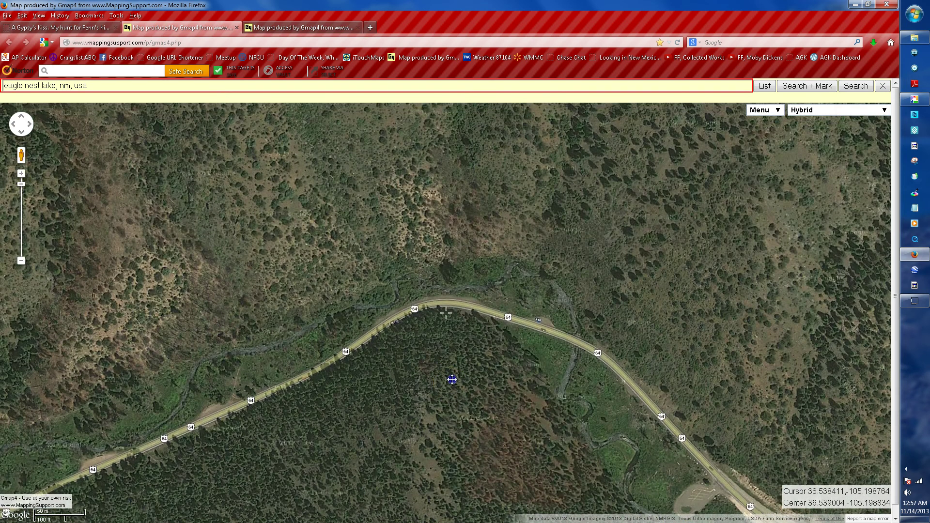
pyautogui.moveTo(451, 379); pyautogui.dragTo(483, 373)
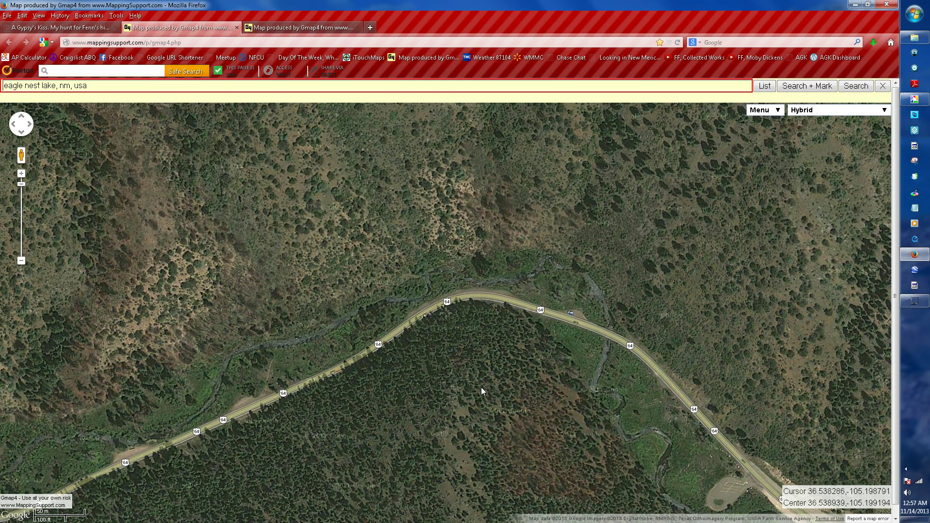
# Step: Switch to t2 MyTopo USA-Canada and examine the Horseshoe Mine area and the map's center coordinates
pyautogui.click(823, 117)
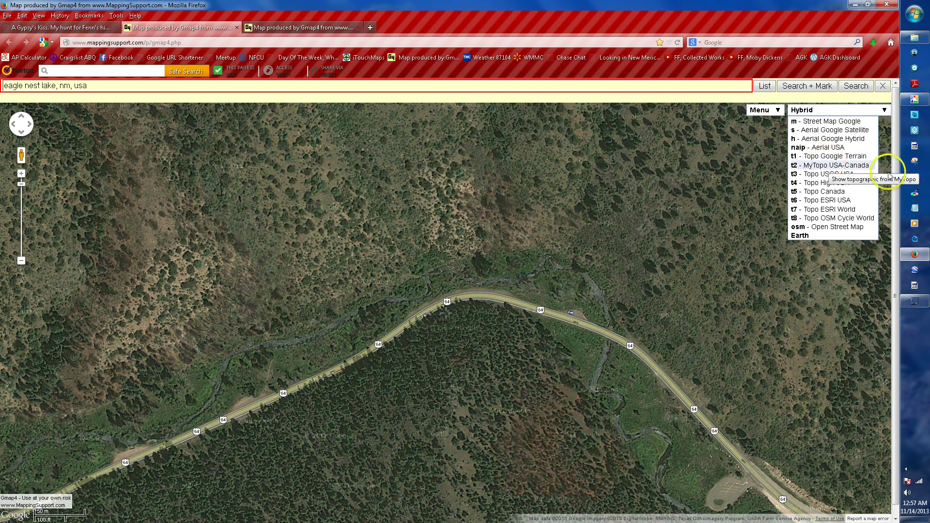
pyautogui.click(844, 166)
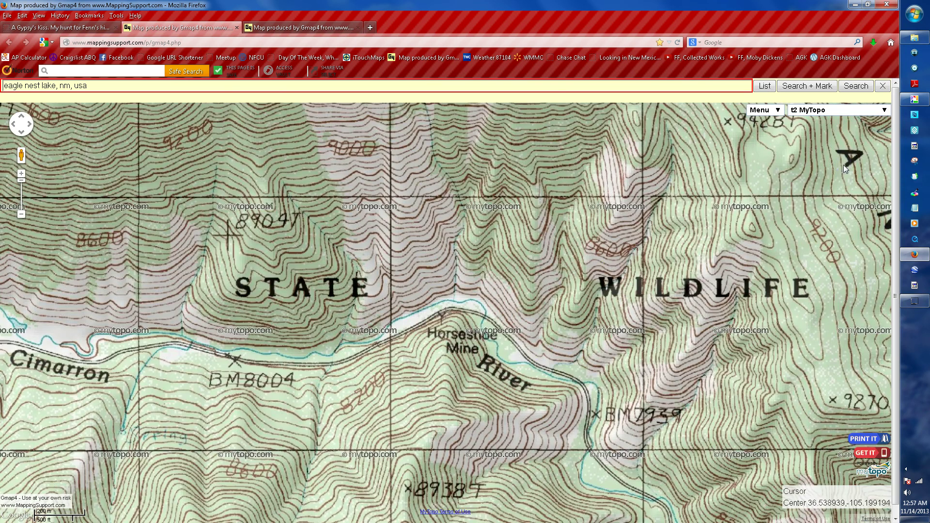
pyautogui.moveTo(463, 379); pyautogui.dragTo(457, 375)
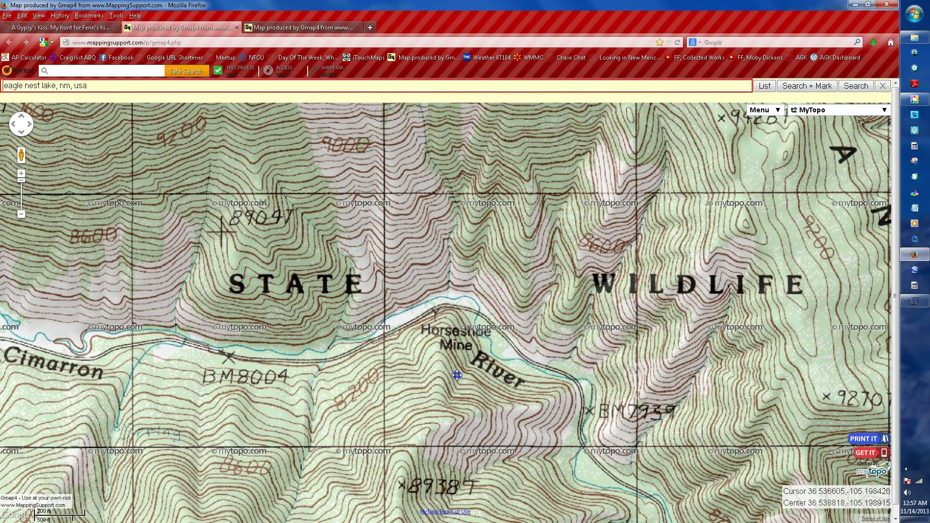
pyautogui.moveTo(456, 374)
pyautogui.mouseDown()
pyautogui.moveTo(485, 367)
pyautogui.moveTo(467, 375)
pyautogui.mouseUp()
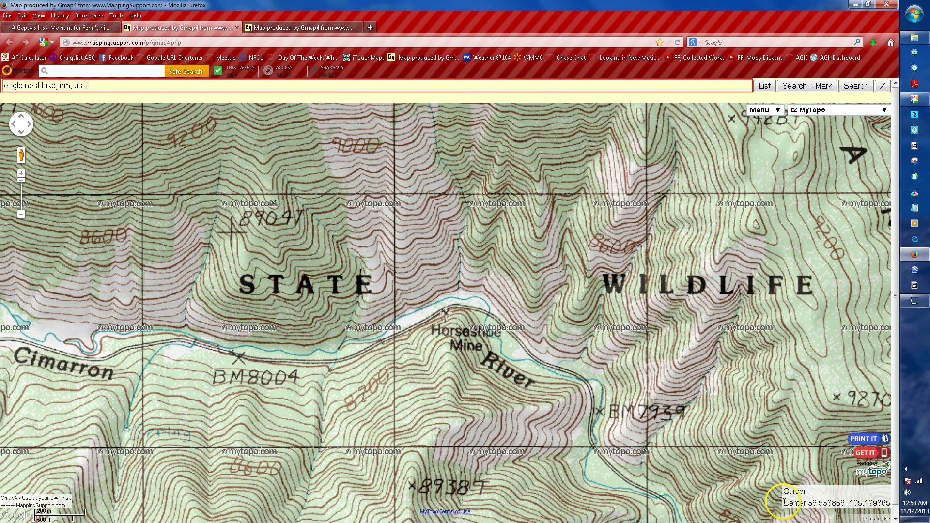
pyautogui.moveTo(784, 502); pyautogui.dragTo(888, 499)
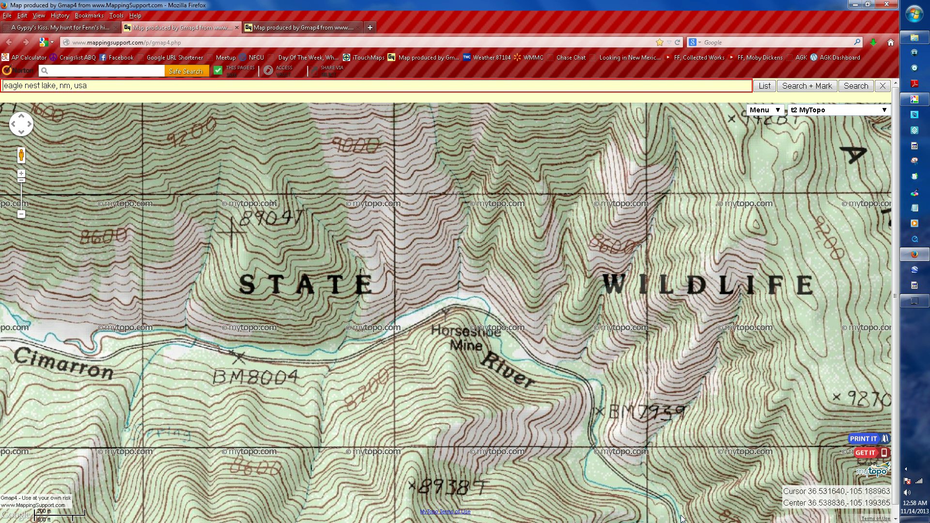
# Step: Switch the map to t3 Topo USGS USA and reduce it by two zoom levels to include Eagle Nest Lake
pyautogui.click(841, 112)
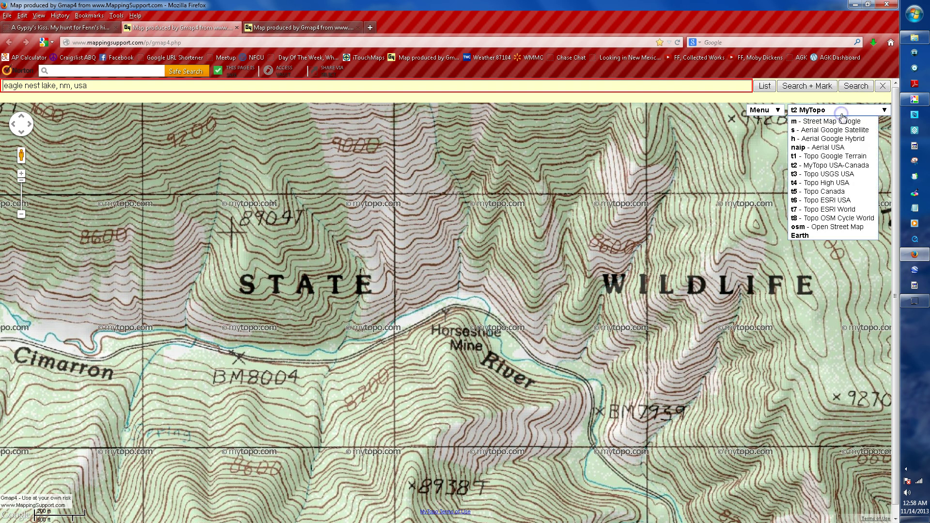
pyautogui.click(843, 175)
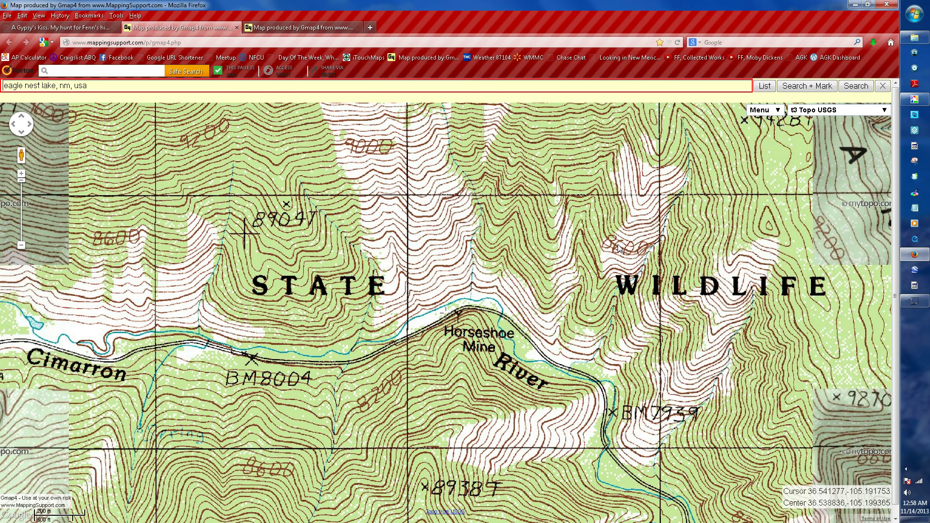
pyautogui.click(22, 245)
pyautogui.click(21, 246)
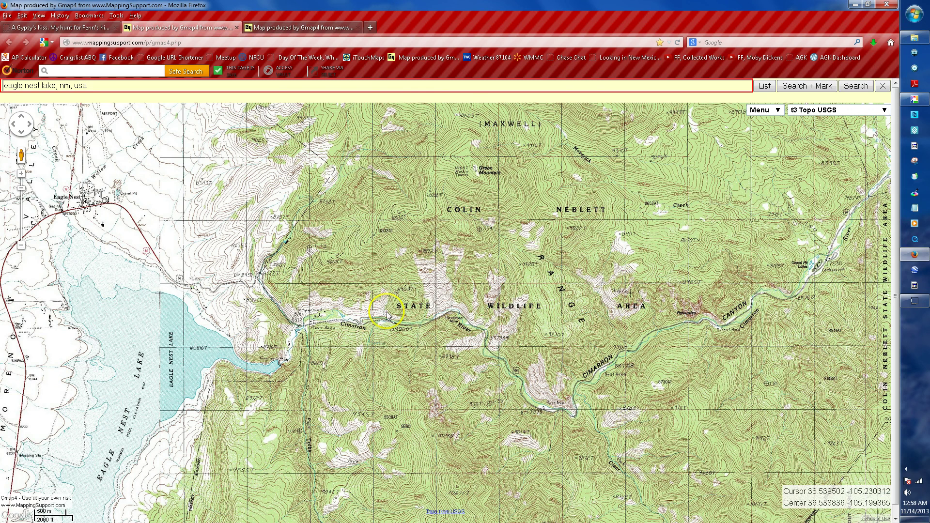
pyautogui.click(853, 113)
pyautogui.click(778, 110)
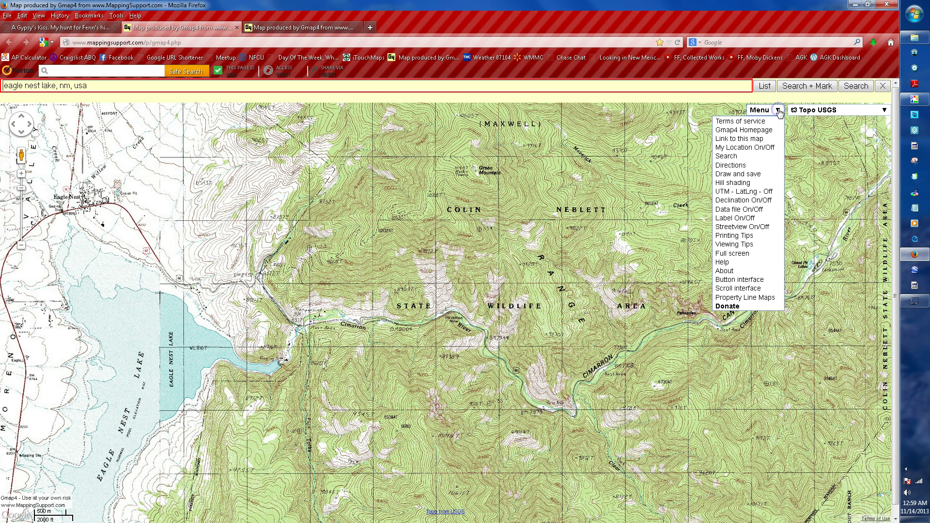
pyautogui.click(825, 110)
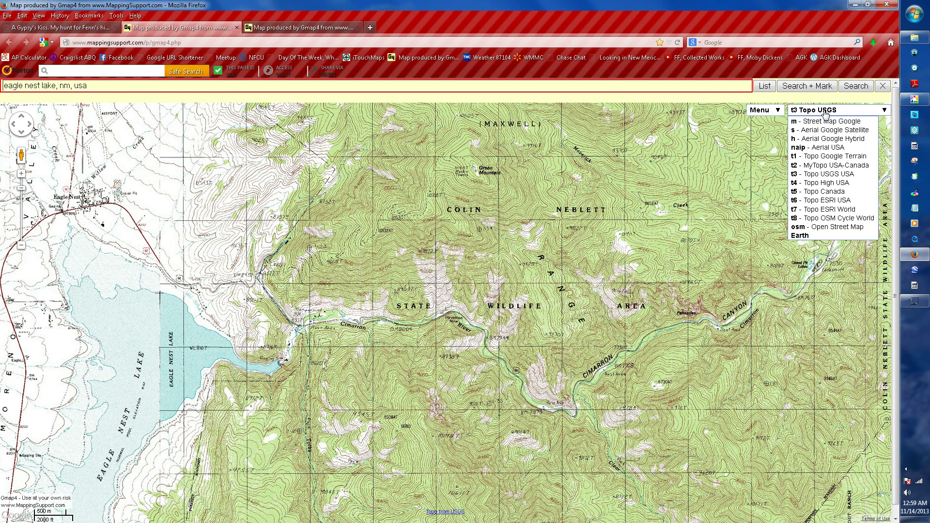
pyautogui.click(501, 222)
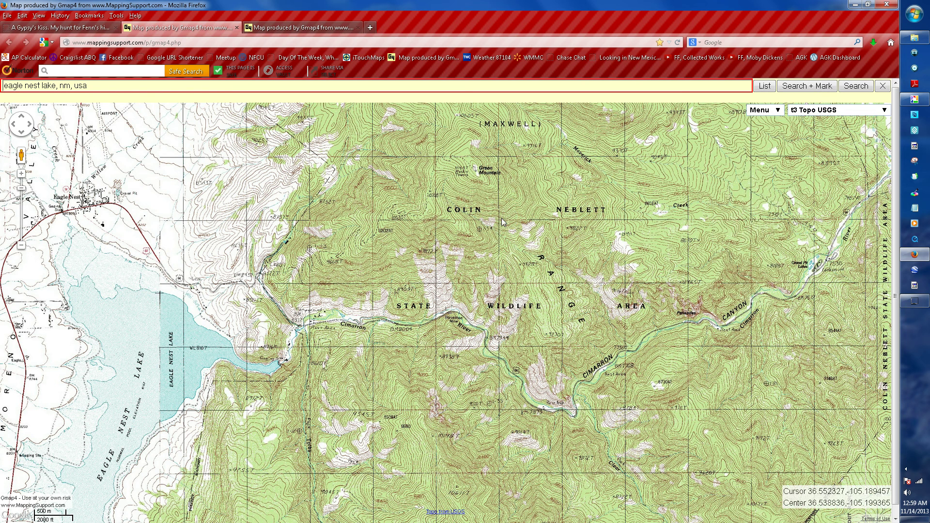